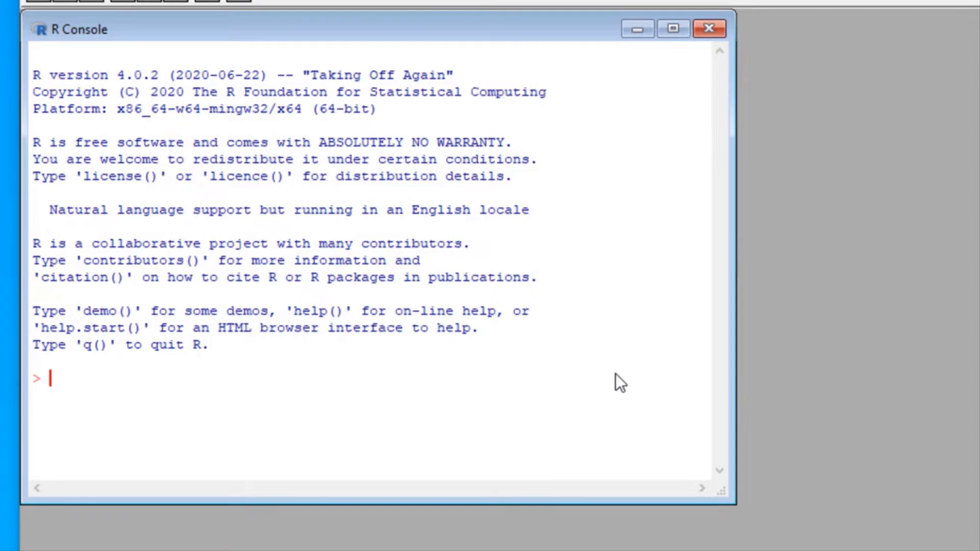
# Step: Load the rattle package with library("rattle") and launch the R Data Miner with rattle()
pyautogui.write('libra')
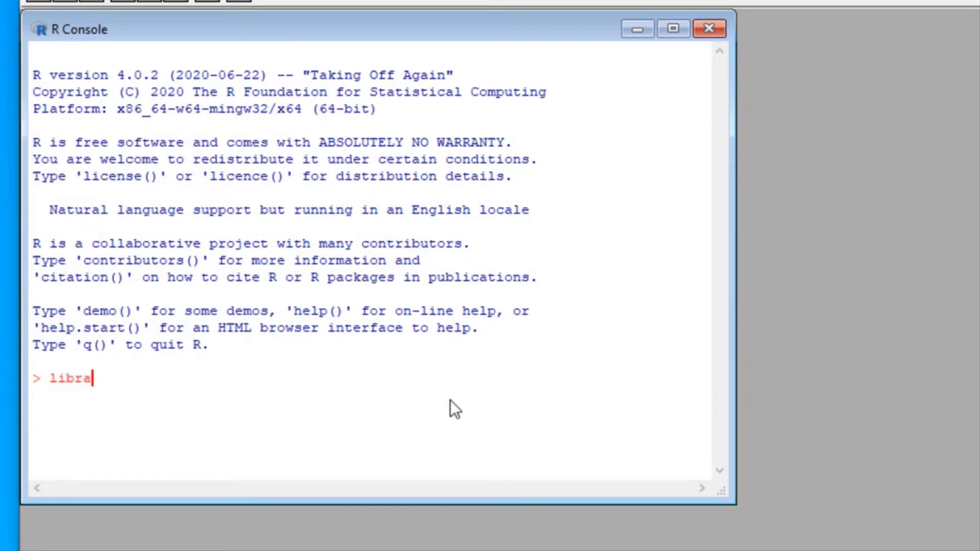
pyautogui.write('ry("rattle")')
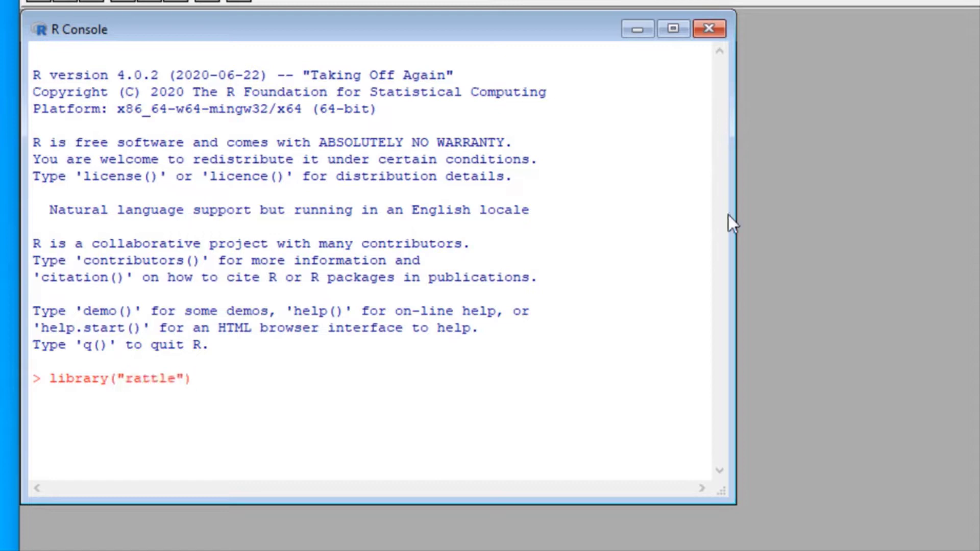
pyautogui.press('Return')
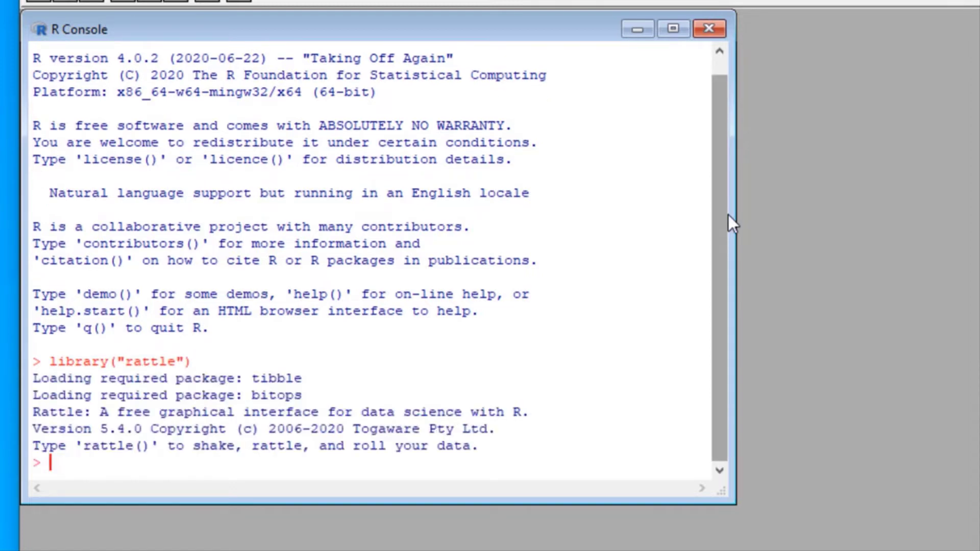
pyautogui.write('rattle()')
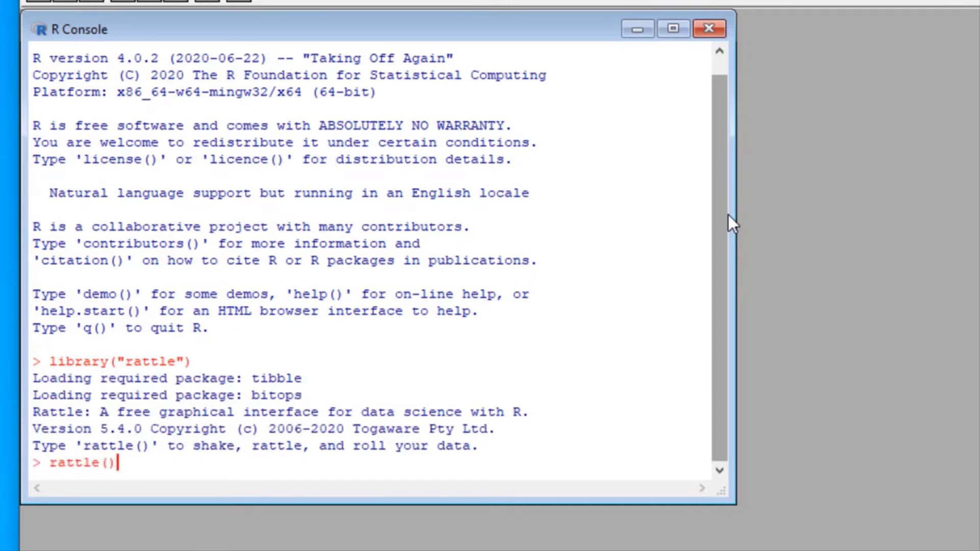
pyautogui.press('Return')
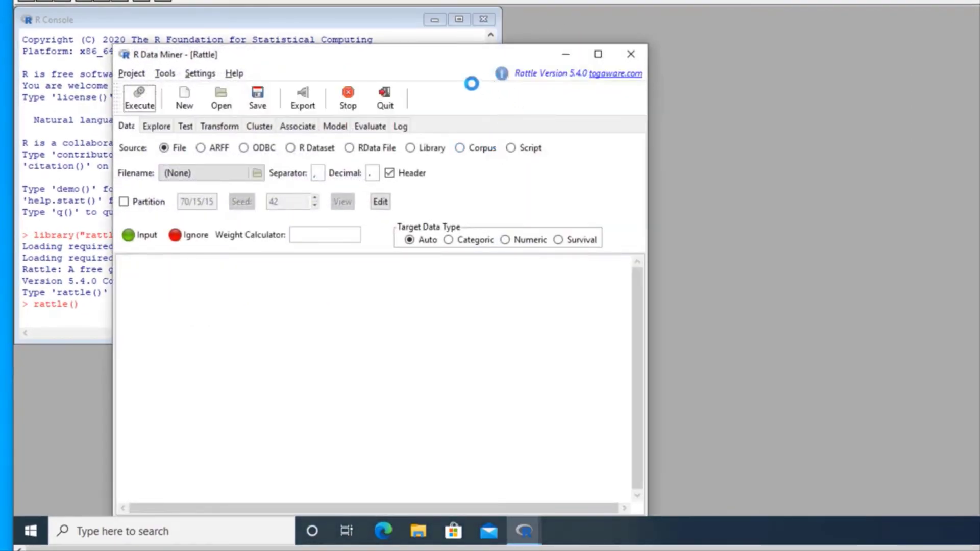
# Step: Move the R Data Miner window up and to the left of the screen
pyautogui.moveTo(430, 64); pyautogui.dragTo(359, 15)
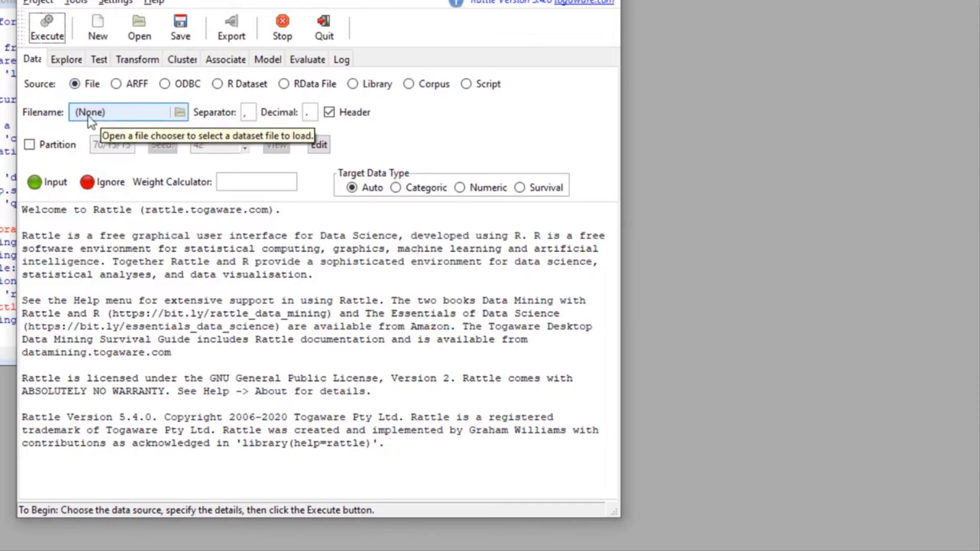
# Step: Choose weather.csv from C:\Users\student\Downloads as the Data tab filename
pyautogui.click(183, 113)
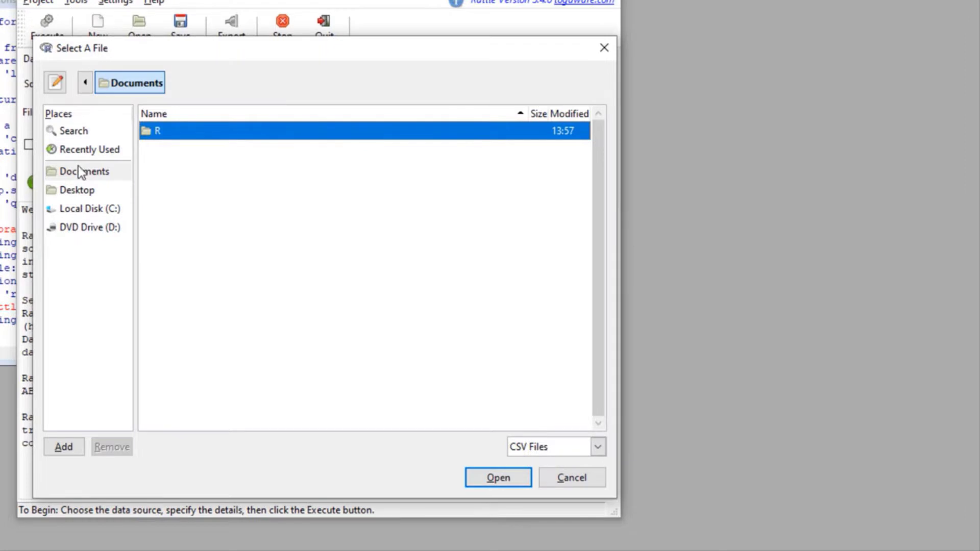
pyautogui.click(90, 210)
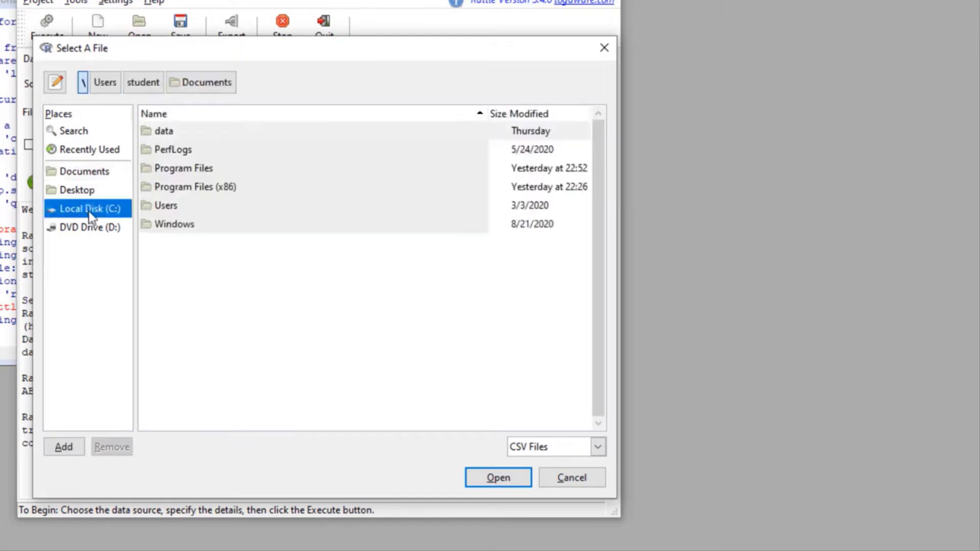
pyautogui.doubleClick(160, 208)
pyautogui.click(164, 149)
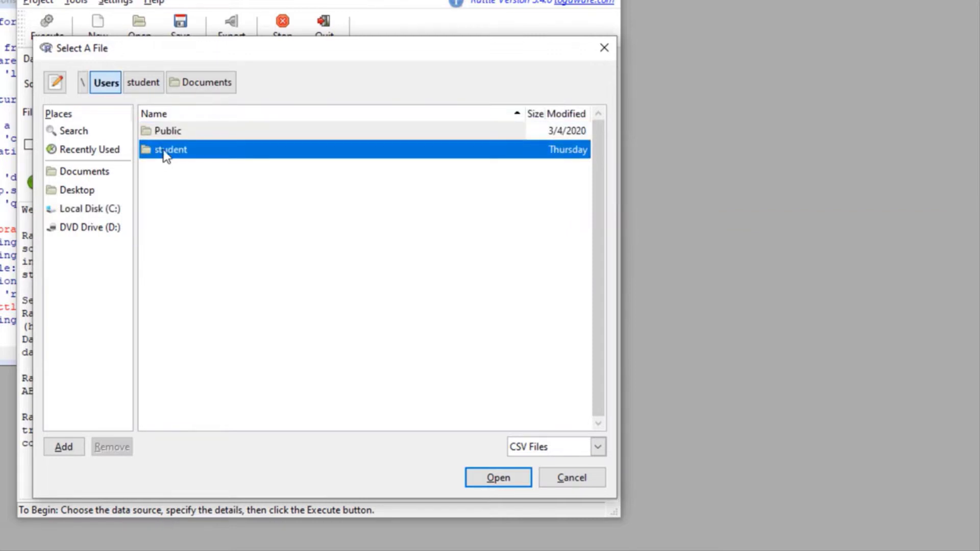
pyautogui.doubleClick(165, 151)
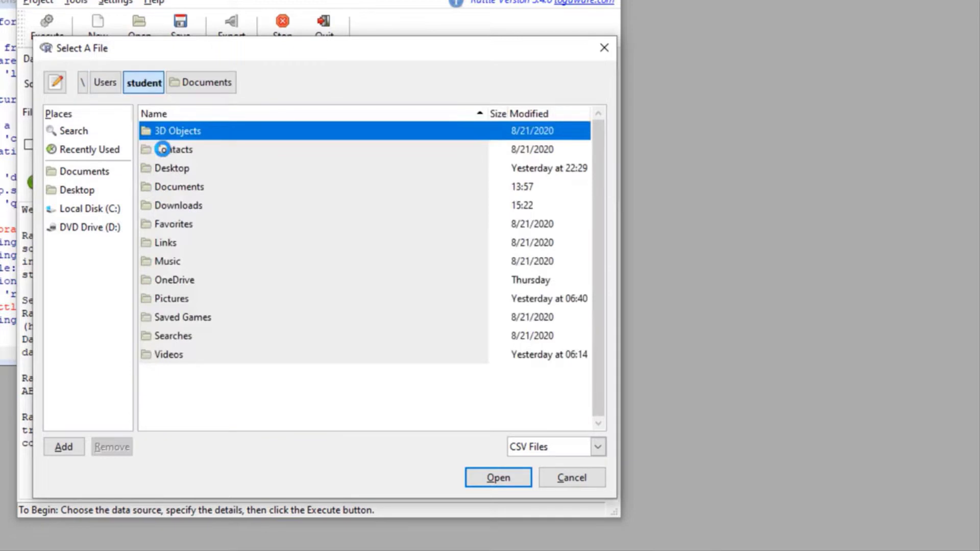
pyautogui.doubleClick(171, 207)
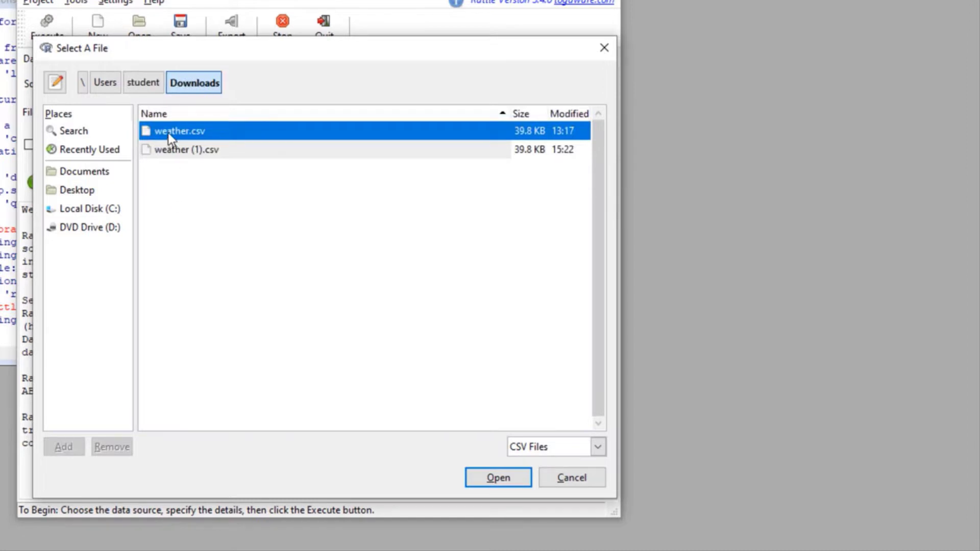
pyautogui.click(498, 478)
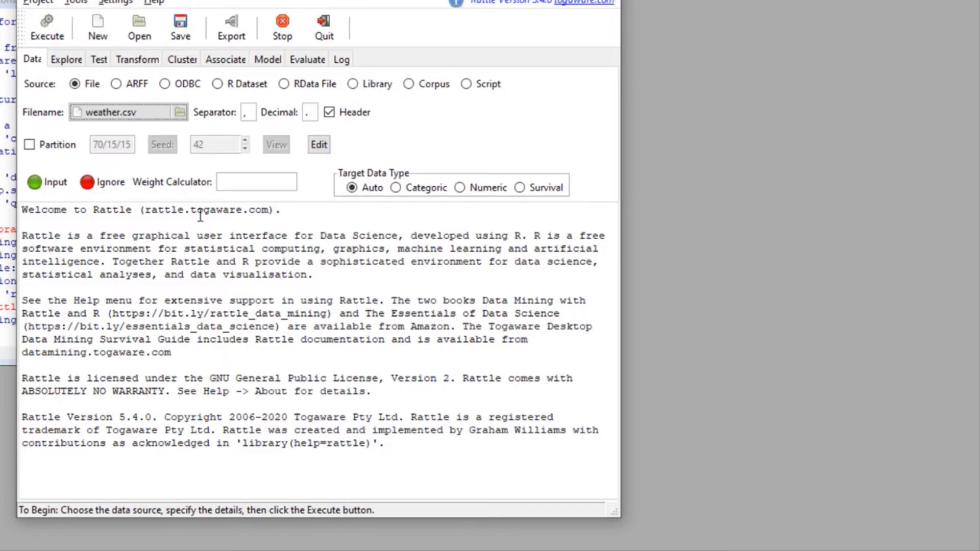
# Step: Load weather.csv, review its variables and roles, then move on to the Explore summary
pyautogui.click(47, 31)
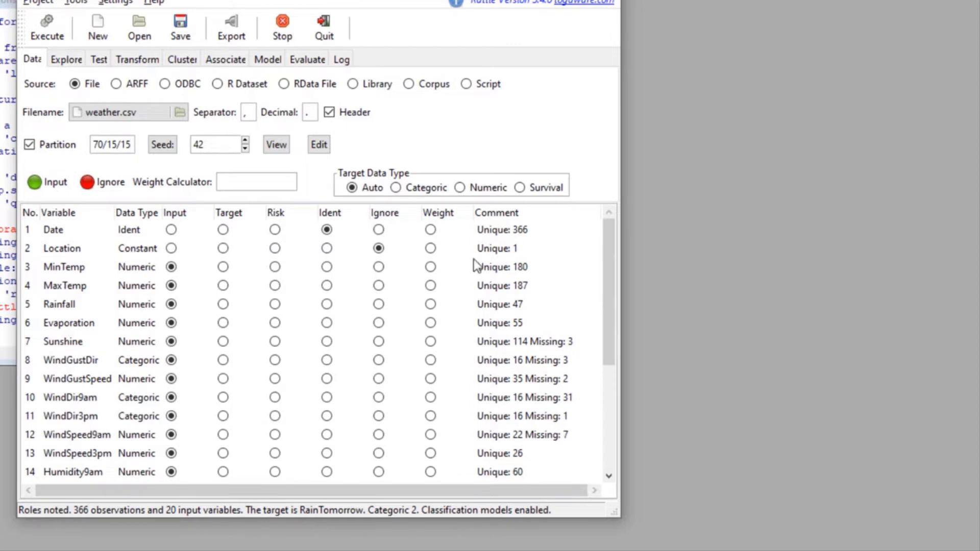
pyautogui.moveTo(607, 287)
pyautogui.mouseDown()
pyautogui.moveTo(615, 372)
pyautogui.moveTo(601, 442)
pyautogui.moveTo(611, 280)
pyautogui.mouseUp()
pyautogui.click(64, 60)
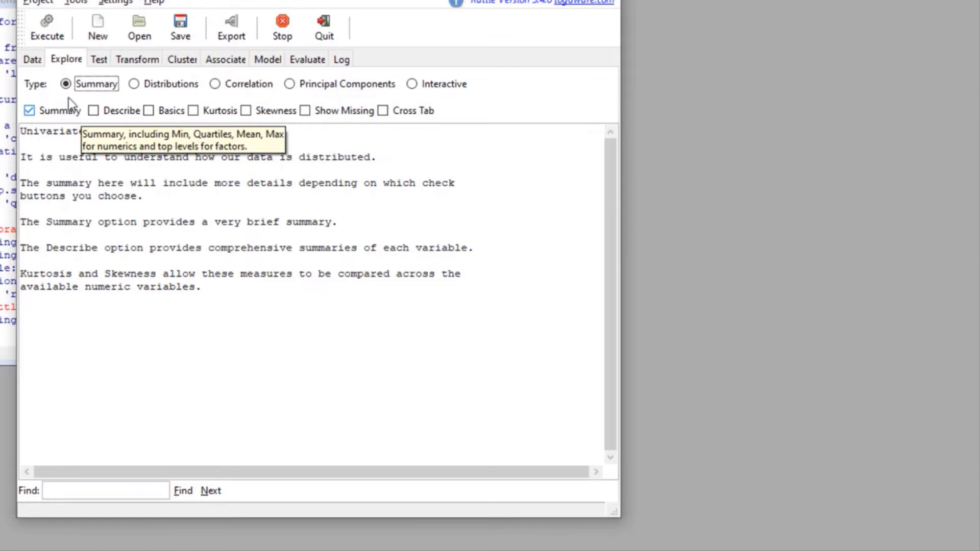
pyautogui.click(51, 32)
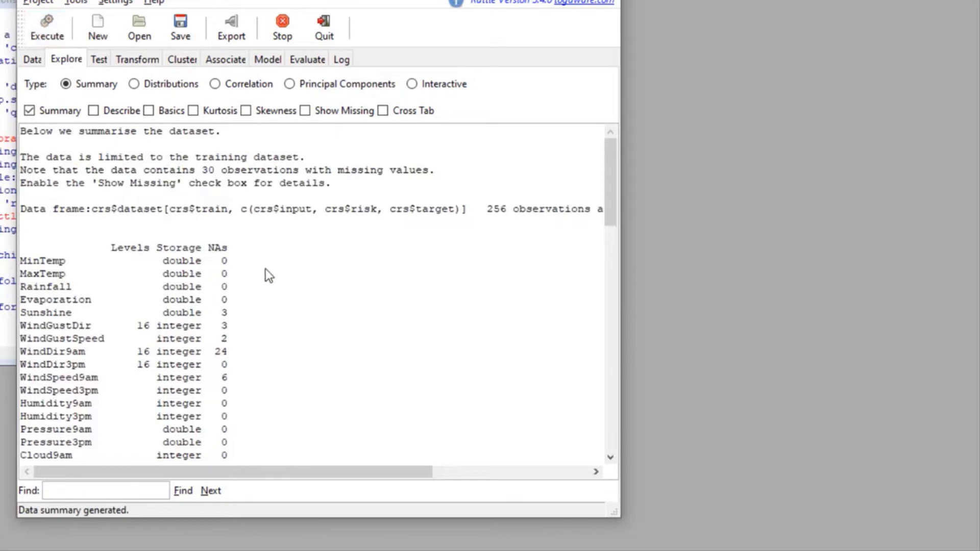
pyautogui.scroll(-1, 269, 276)
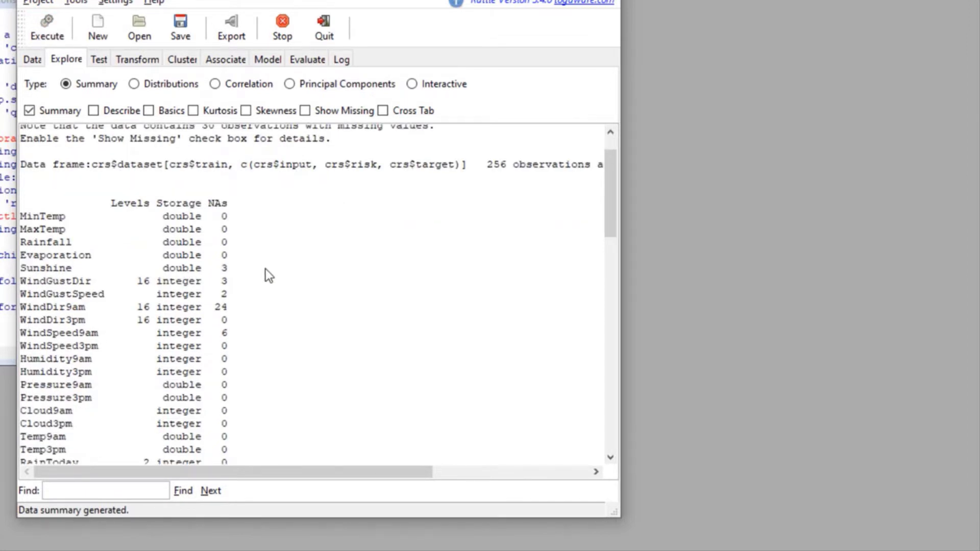
pyautogui.scroll(-1, 266, 270)
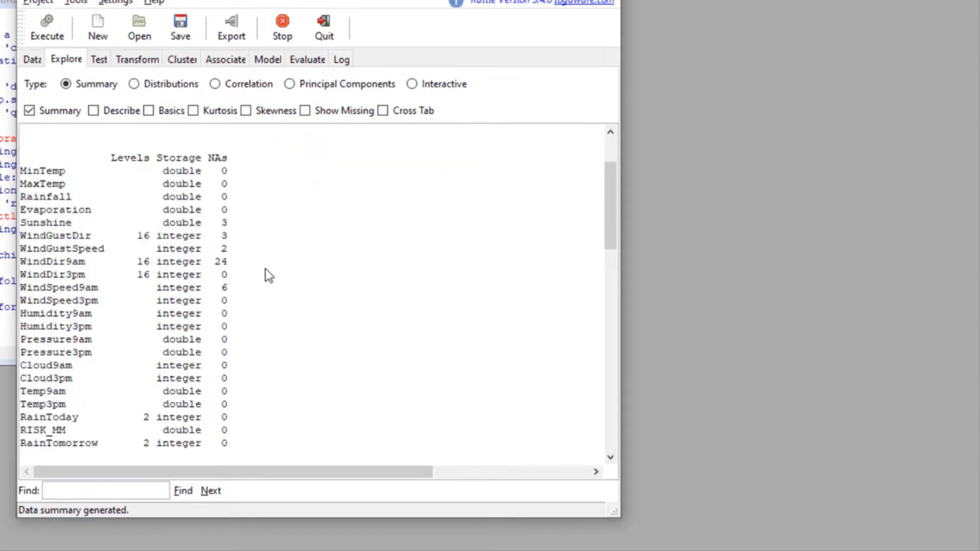
pyautogui.scroll(-3, 269, 276)
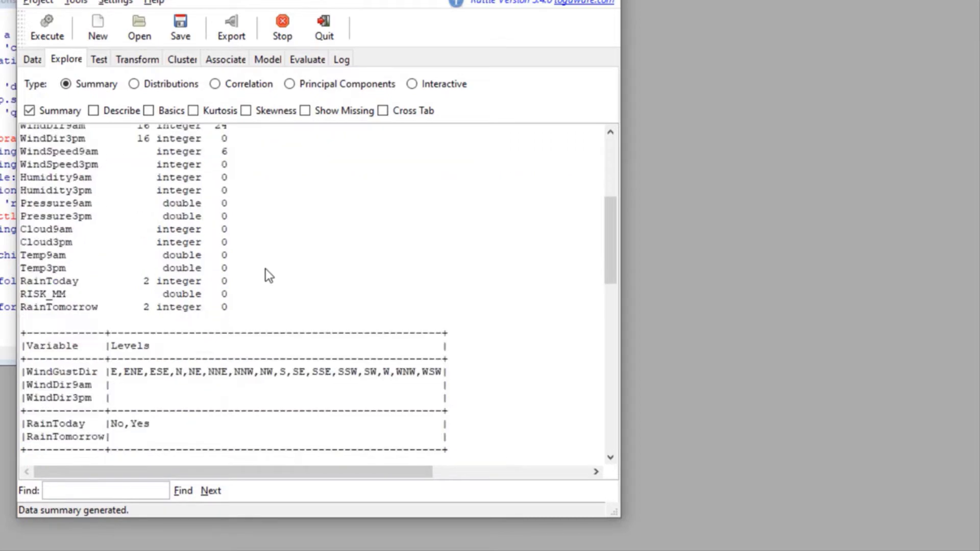
pyautogui.scroll(-4, 265, 269)
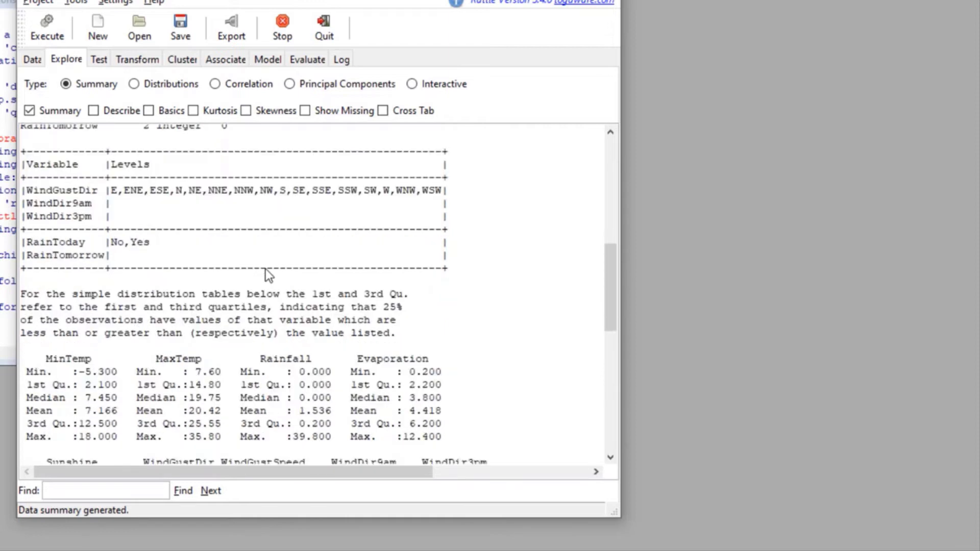
pyautogui.scroll(-1, 265, 269)
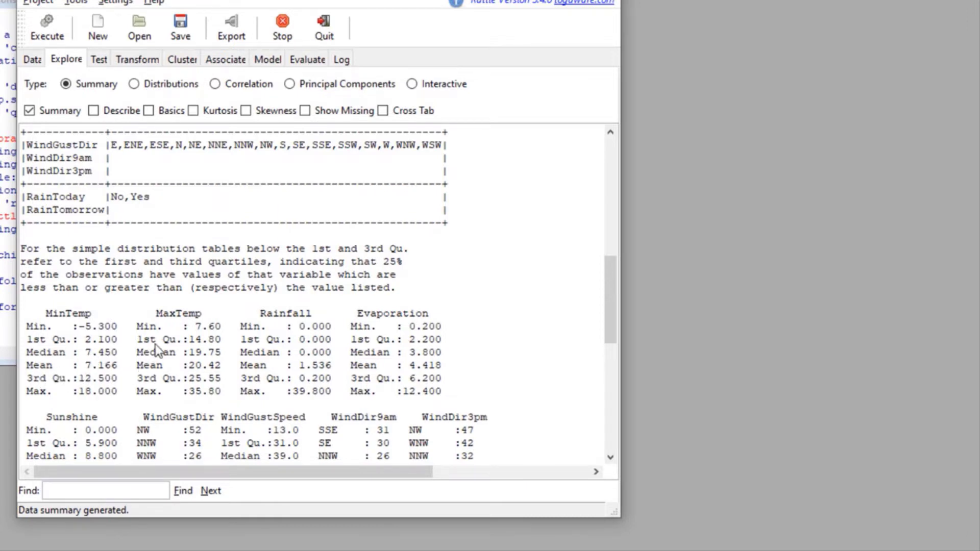
pyautogui.scroll(-10, 157, 347)
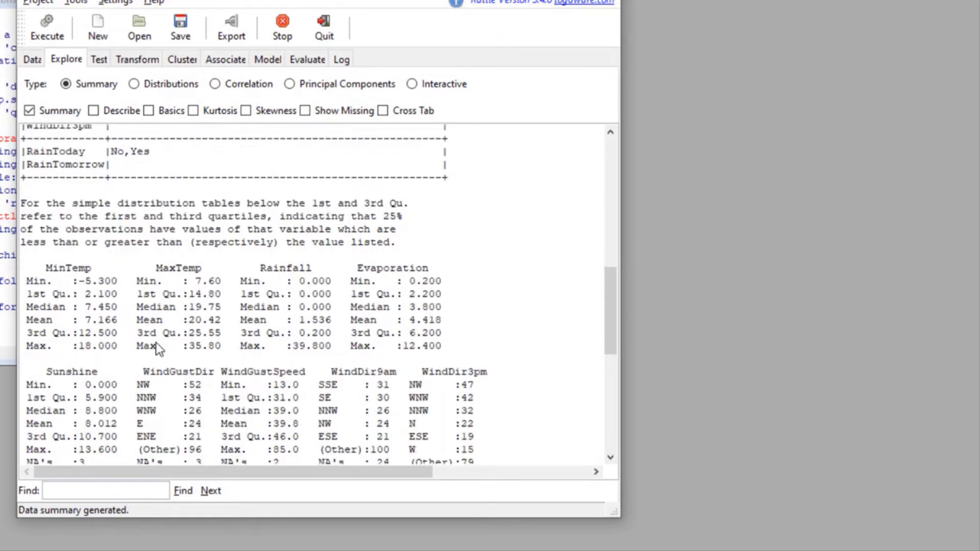
pyautogui.scroll(-2, 155, 342)
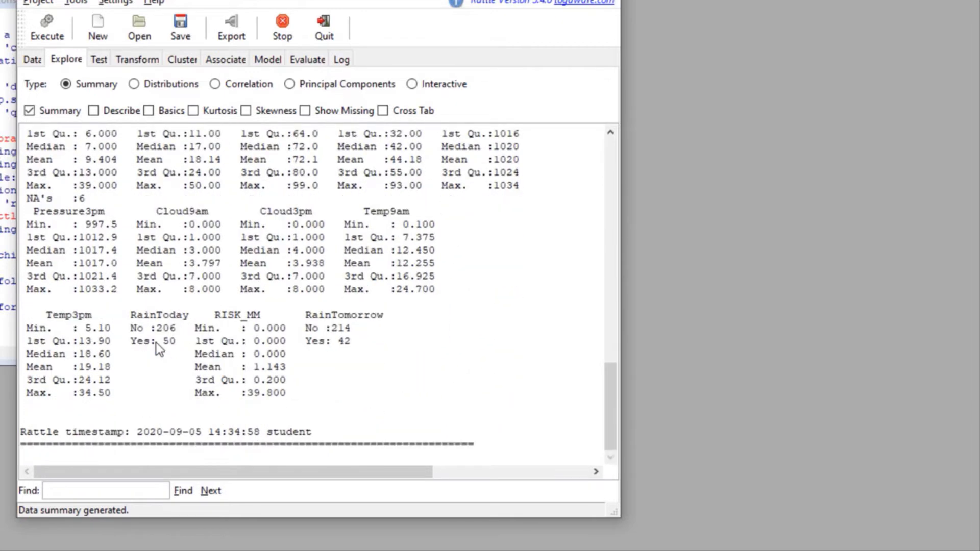
pyautogui.scroll(2, 155, 342)
pyautogui.scroll(-2, 155, 341)
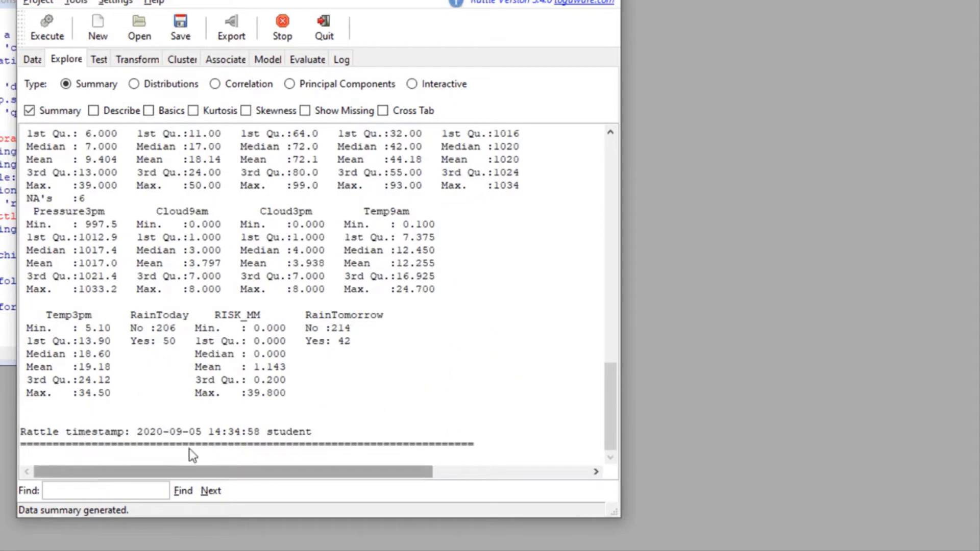
pyautogui.scroll(10, 209, 439)
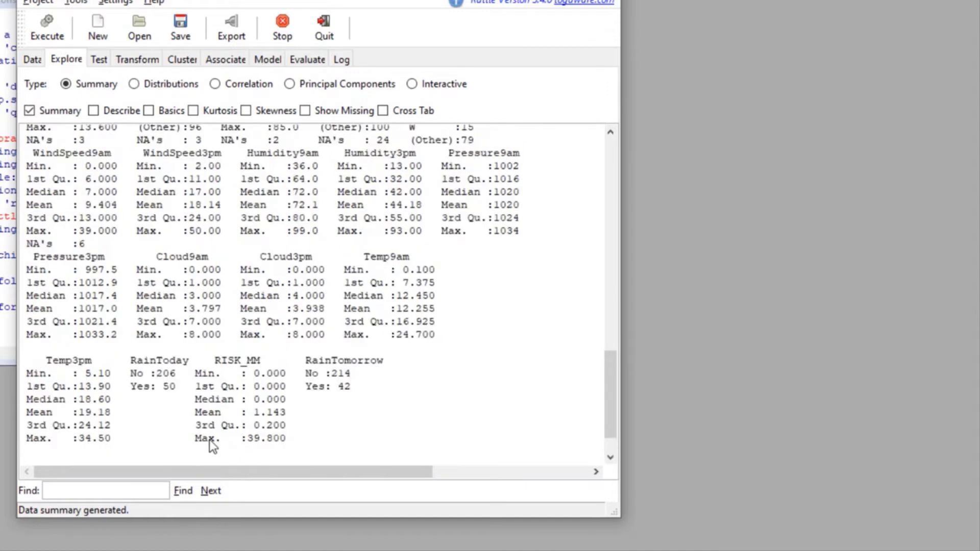
pyautogui.scroll(1, 209, 440)
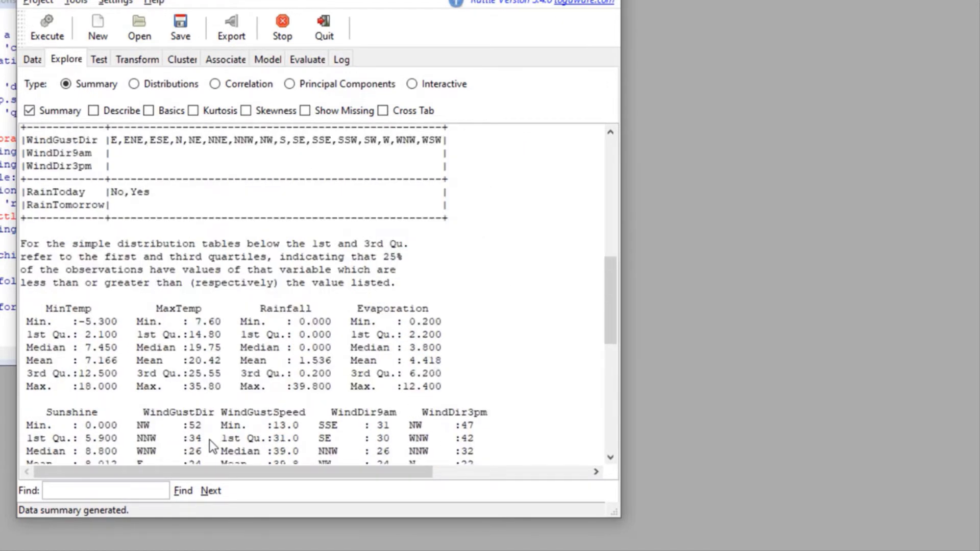
pyautogui.scroll(1, 209, 440)
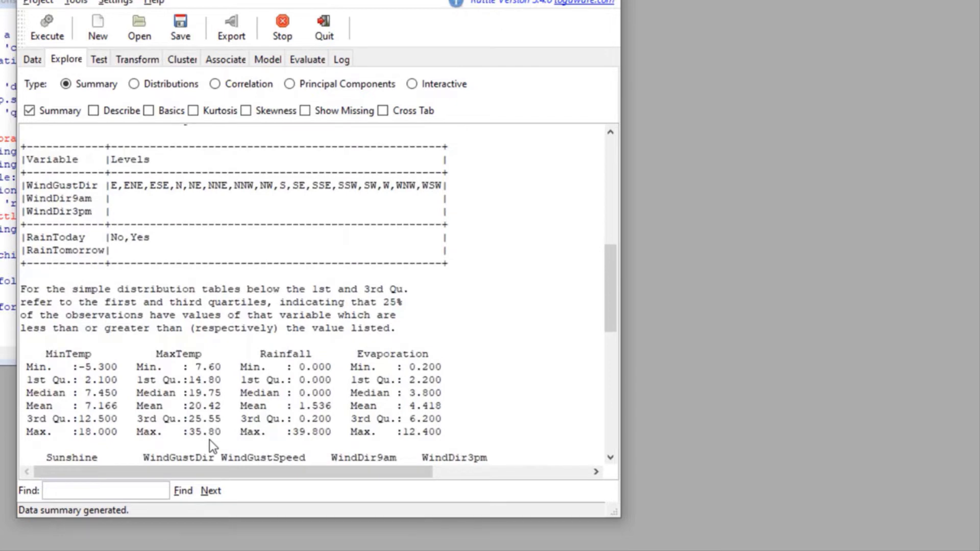
pyautogui.scroll(2, 209, 440)
pyautogui.scroll(1, 209, 439)
pyautogui.scroll(1, 209, 440)
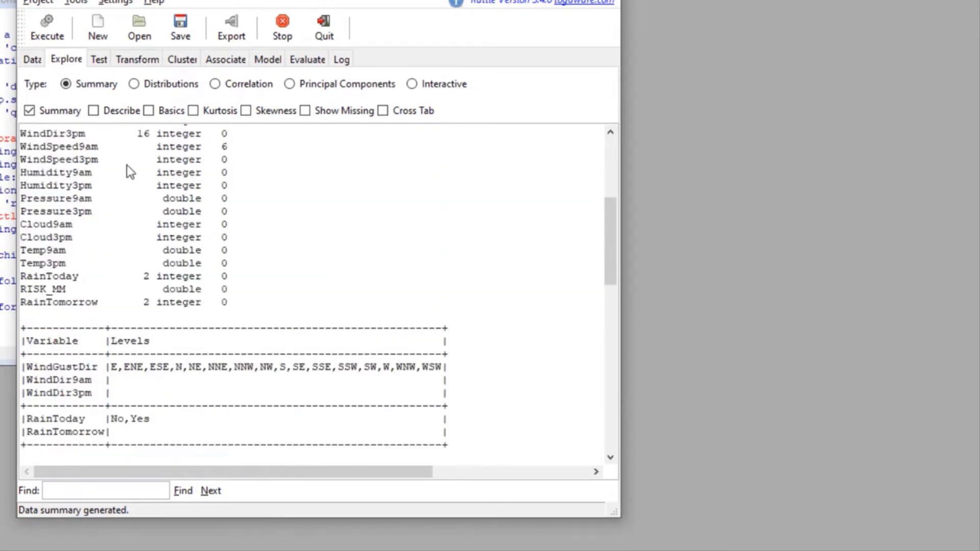
# Step: Draw Distributions box plots of MinTemp and MaxTemp grouped by RainTomorrow
pyautogui.click(133, 84)
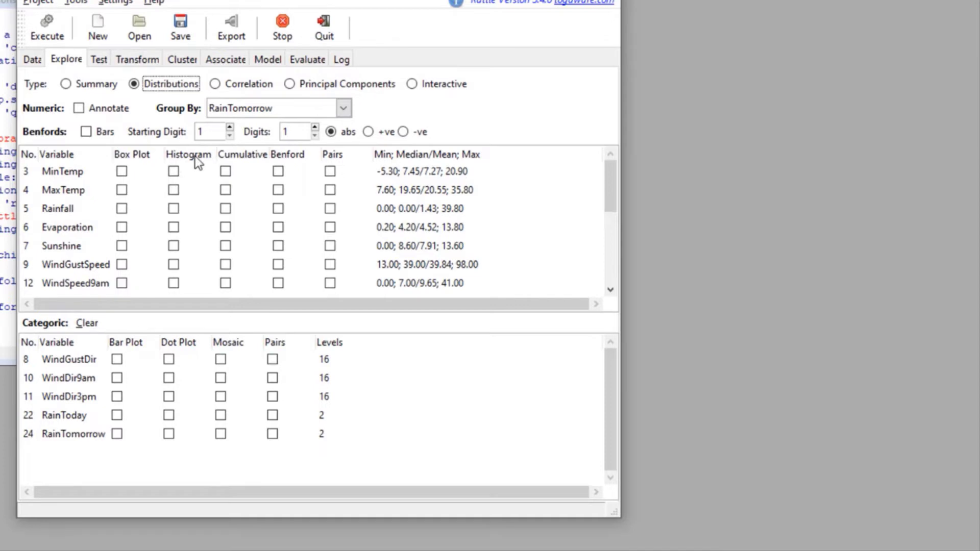
pyautogui.click(121, 172)
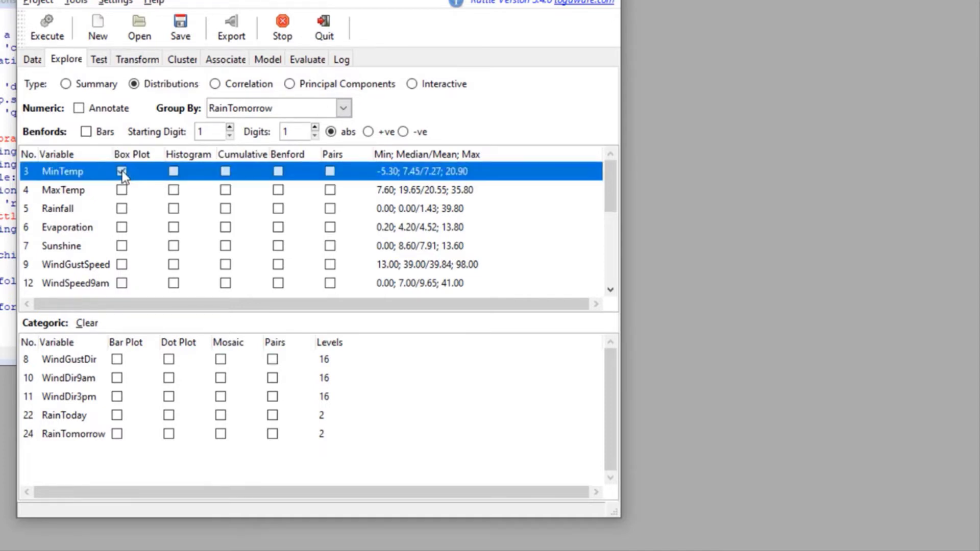
pyautogui.click(122, 190)
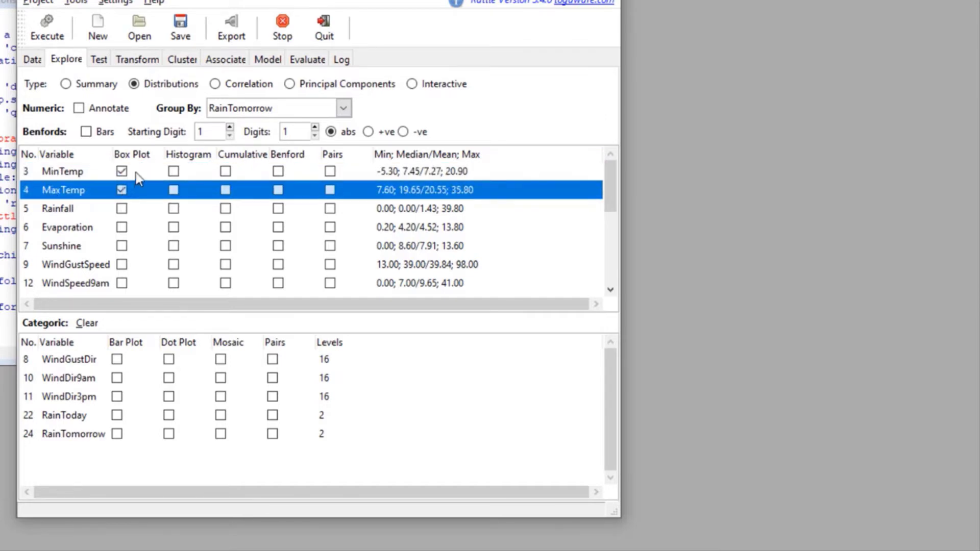
pyautogui.click(55, 35)
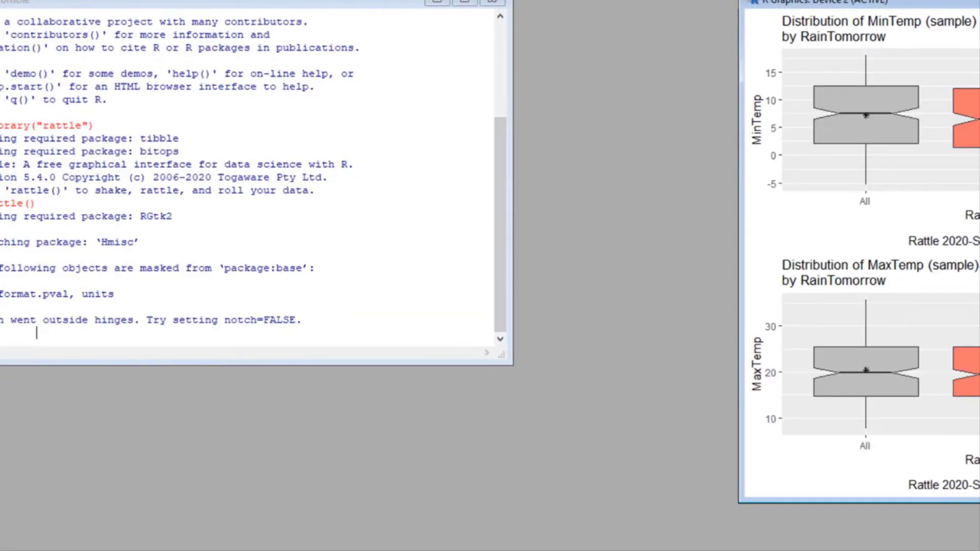
# Step: Shift the box plot window left and bring the R Console to the front
pyautogui.moveTo(979, 1); pyautogui.dragTo(274, 4)
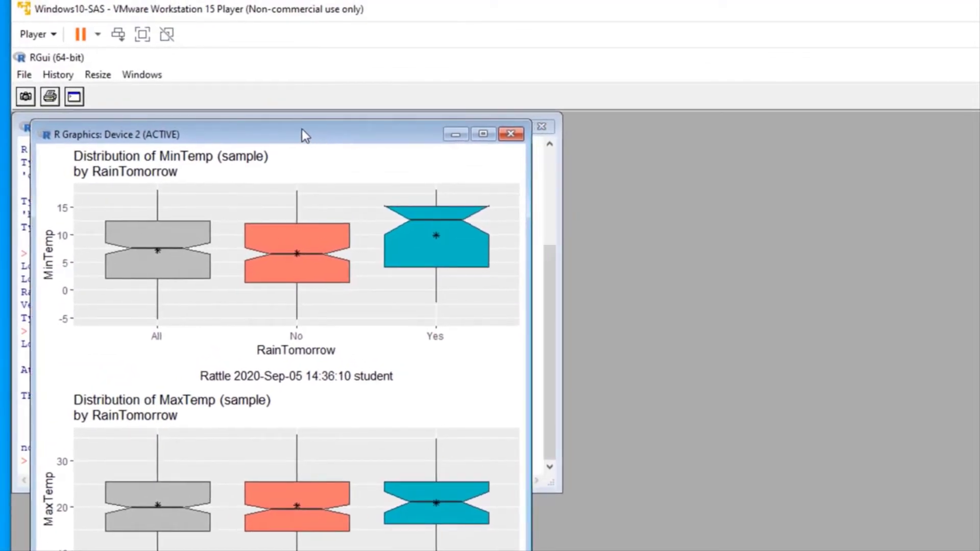
pyautogui.click(149, 78)
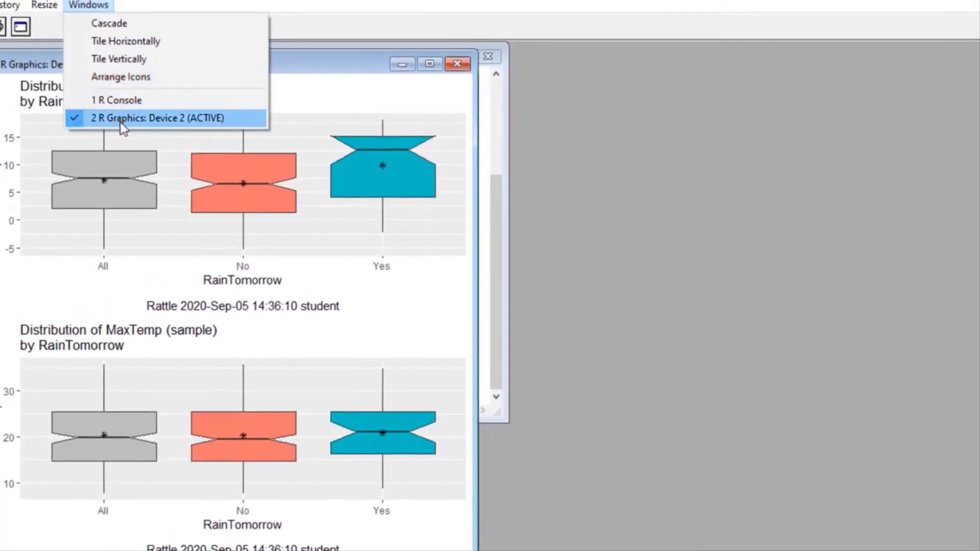
pyautogui.click(78, 102)
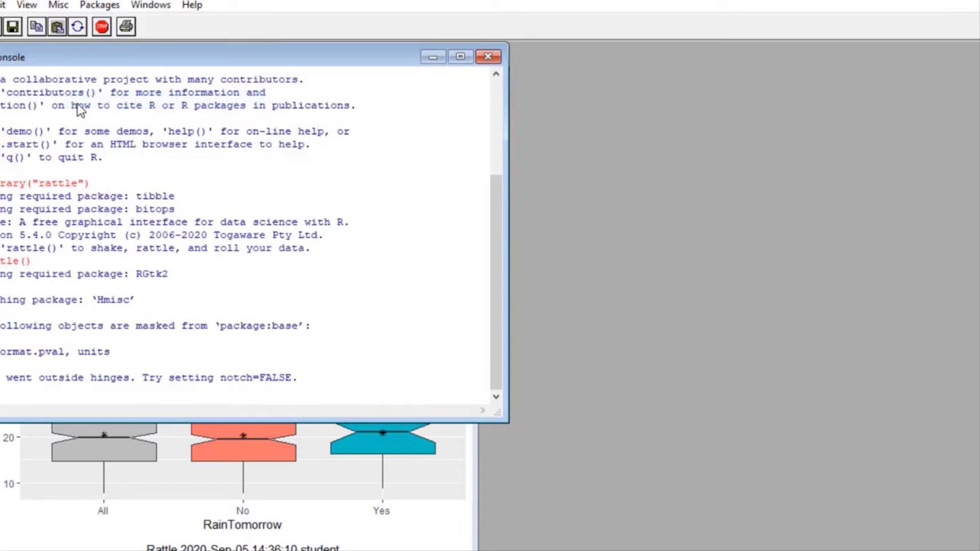
pyautogui.click(156, 7)
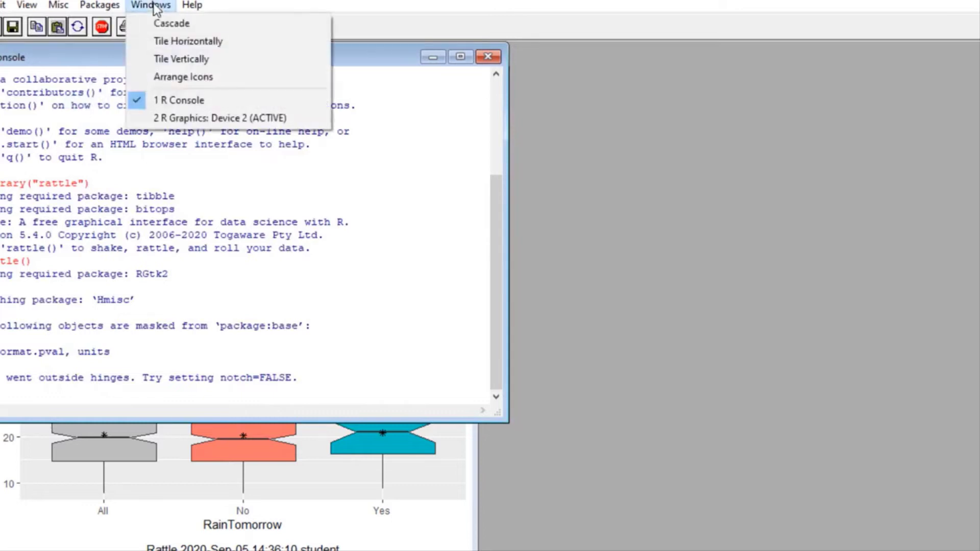
# Step: Bring the R Graphics: Device 2 box plots back in front of the console
pyautogui.click(182, 120)
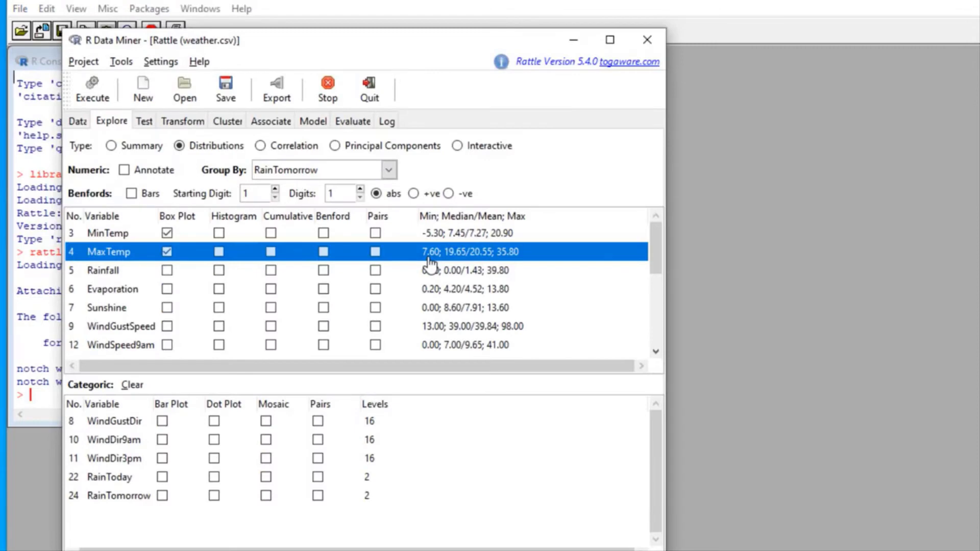
# Step: Replace the MinTemp and MaxTemp box plots with histograms of MaxTemp and Sunshine, leaving settings unchanged
pyautogui.click(167, 234)
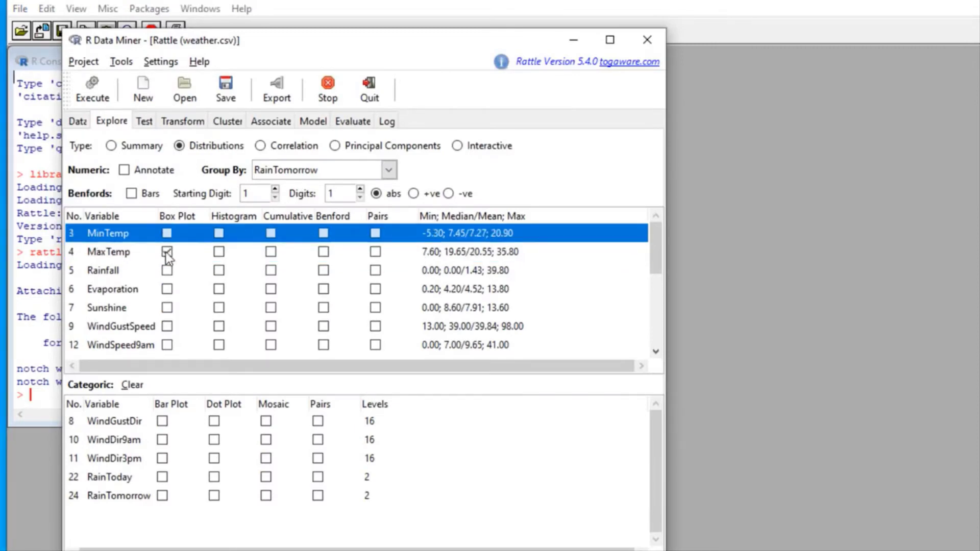
pyautogui.click(166, 251)
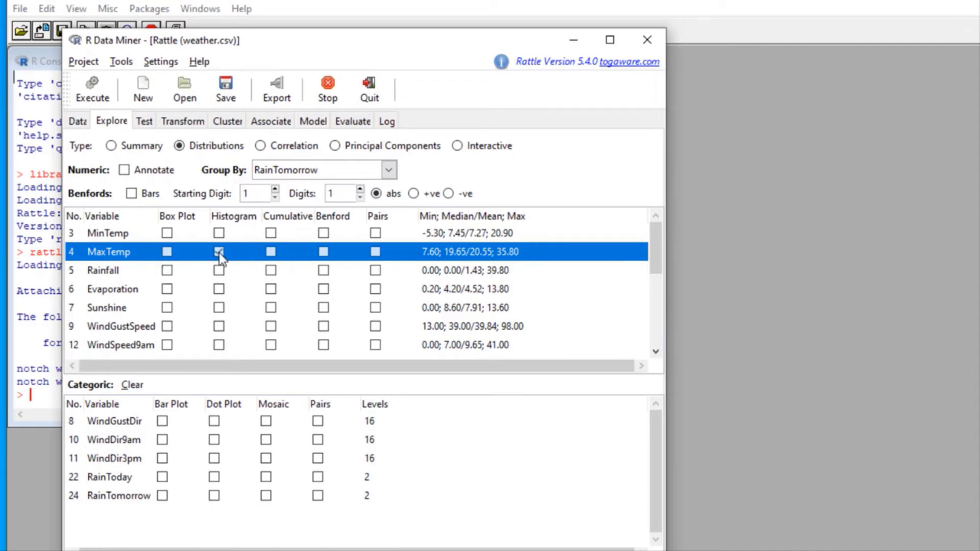
pyautogui.click(218, 307)
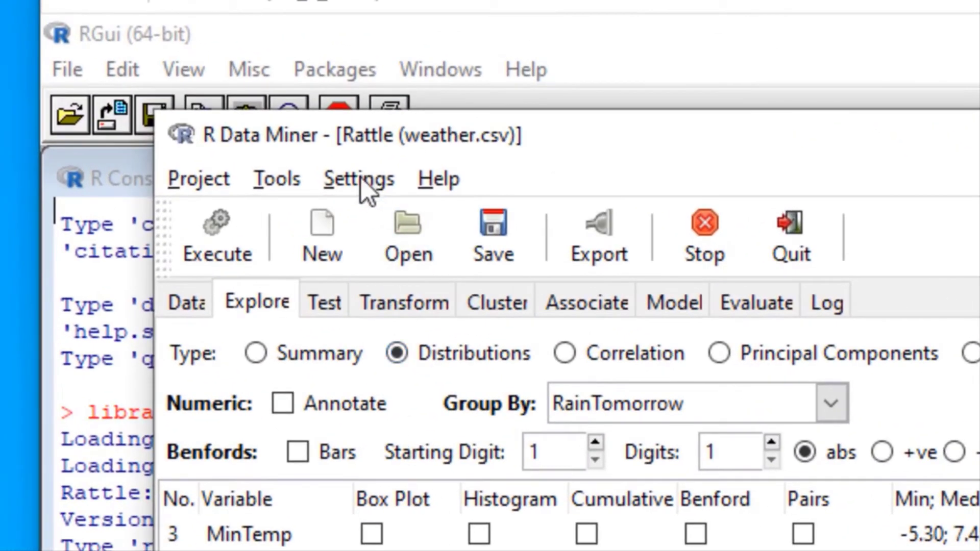
pyautogui.click(366, 190)
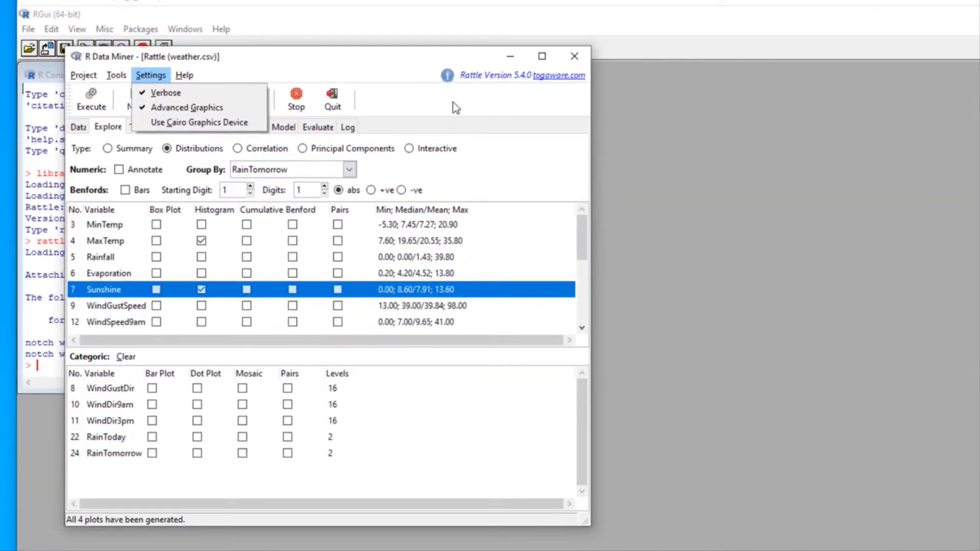
pyautogui.click(453, 103)
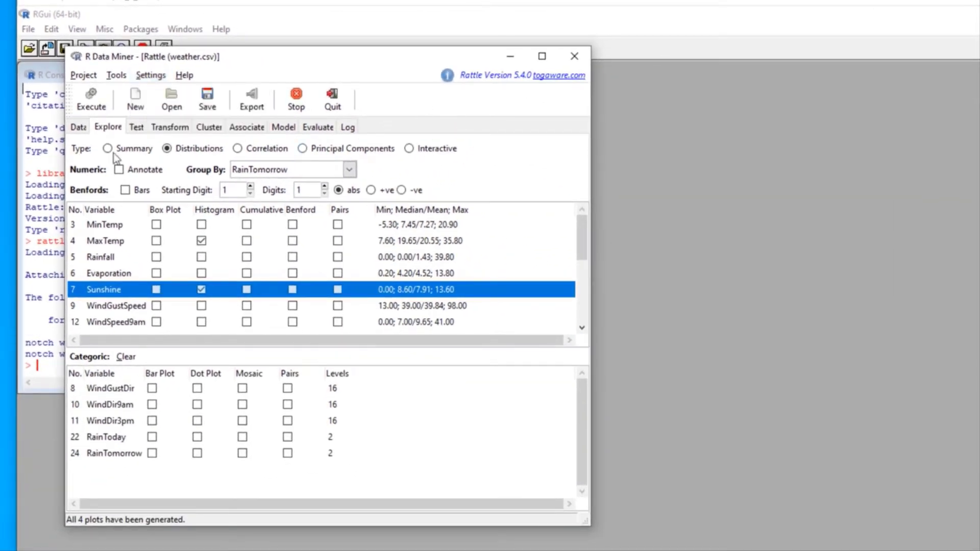
# Step: Generate the MaxTemp and Sunshine distribution plots, view them, and close the plot window
pyautogui.click(92, 108)
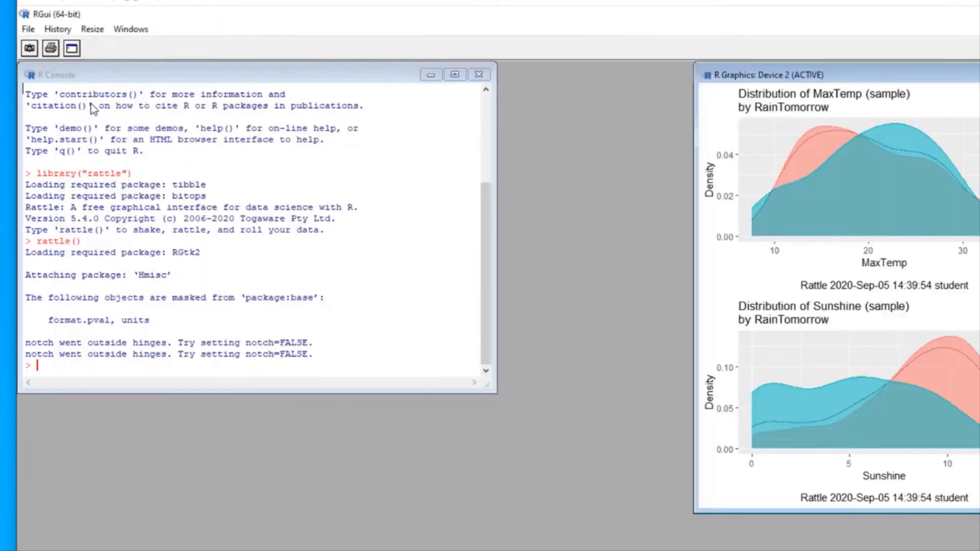
pyautogui.moveTo(901, 76); pyautogui.dragTo(290, 87)
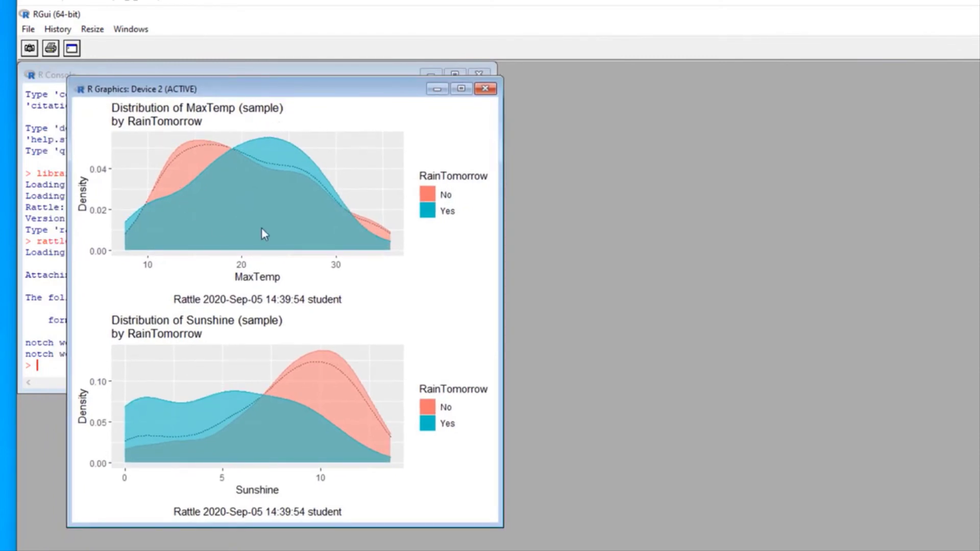
pyautogui.click(485, 89)
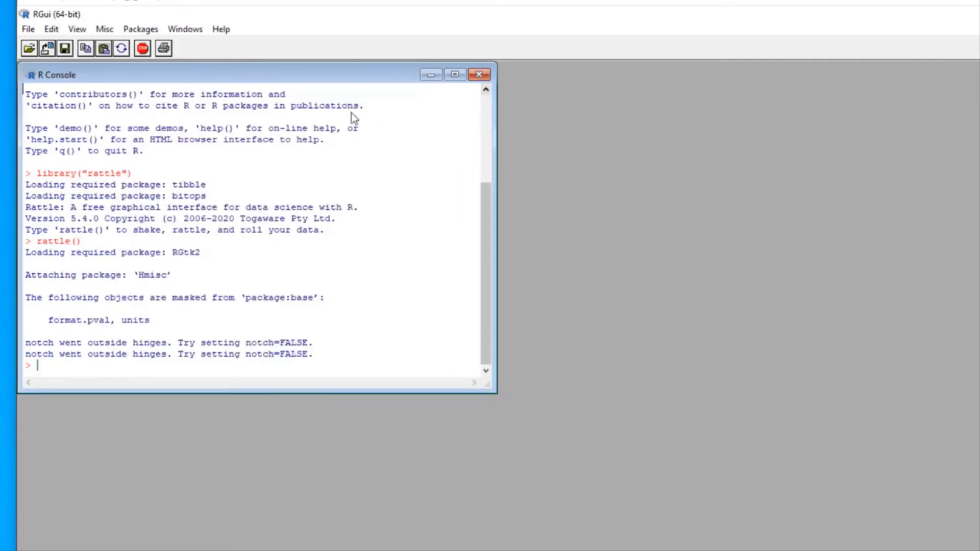
# Step: Back in Rattle, regenerate the MaxTemp and Sunshine plots and move the new window left
pyautogui.moveTo(547, 546)
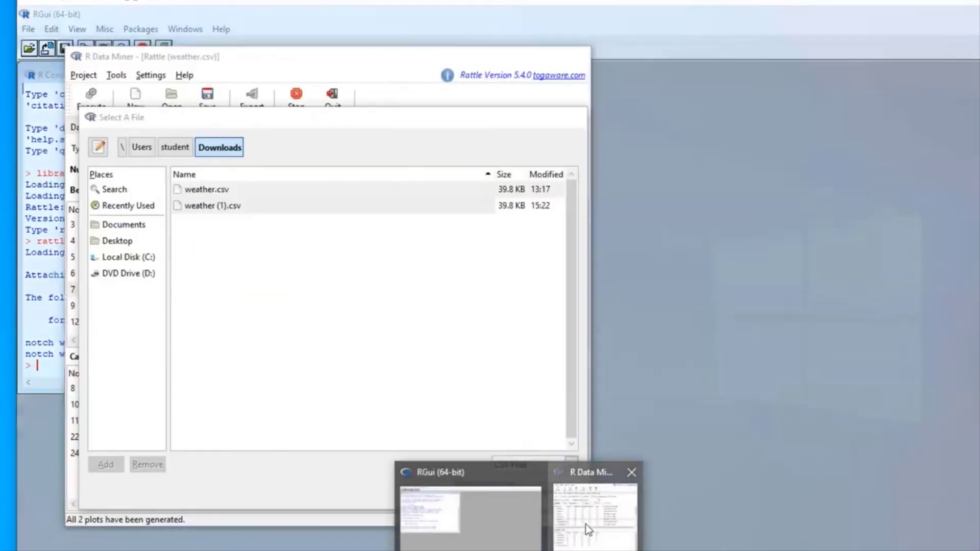
pyautogui.click(586, 525)
pyautogui.click(153, 76)
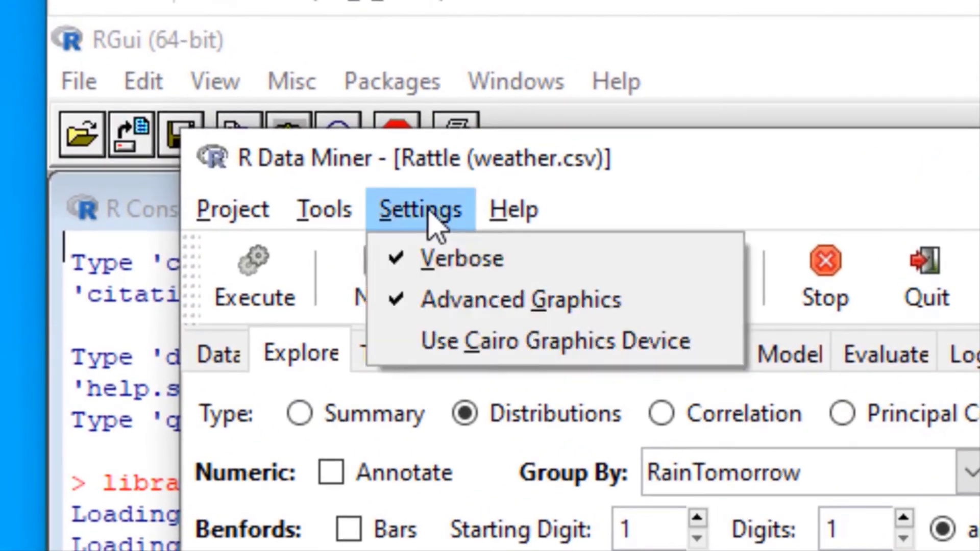
pyautogui.click(411, 306)
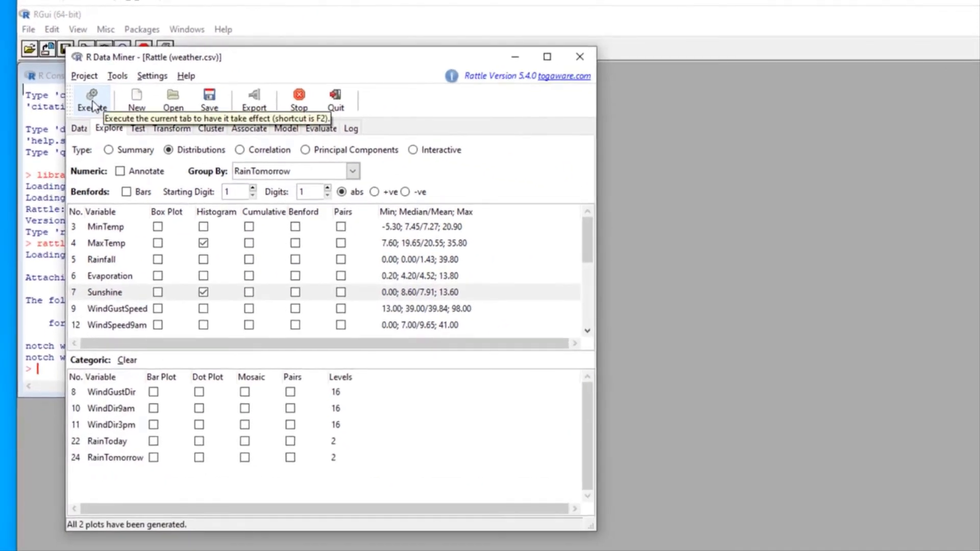
pyautogui.click(253, 275)
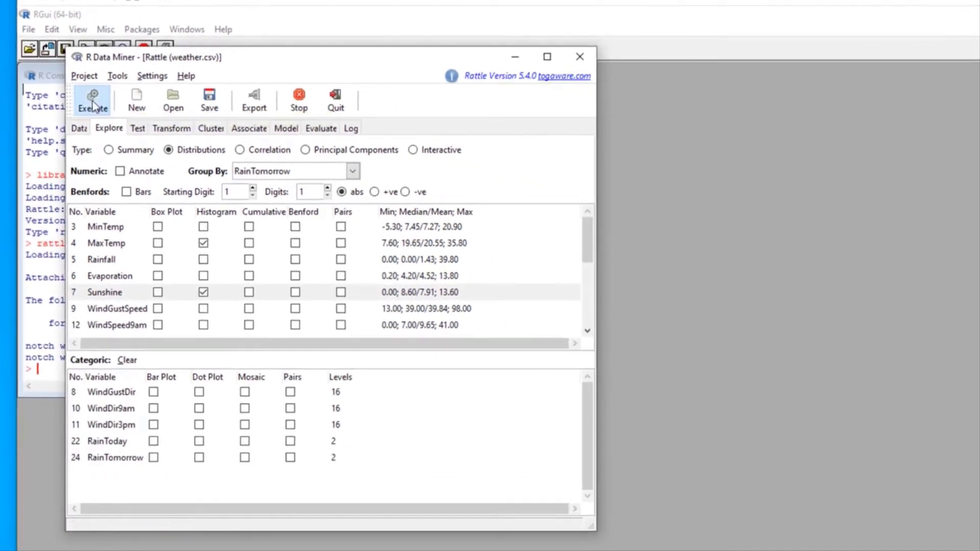
pyautogui.click(92, 104)
pyautogui.moveTo(954, 74); pyautogui.dragTo(307, 73)
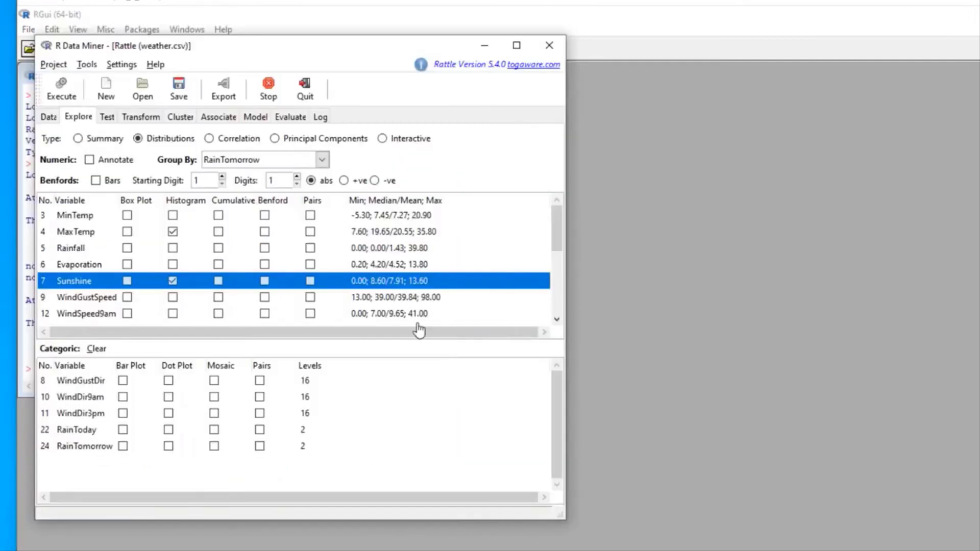
# Step: Draw the Pearson correlation plot, enlarge its window, then bring Rattle back slightly higher
pyautogui.click(210, 142)
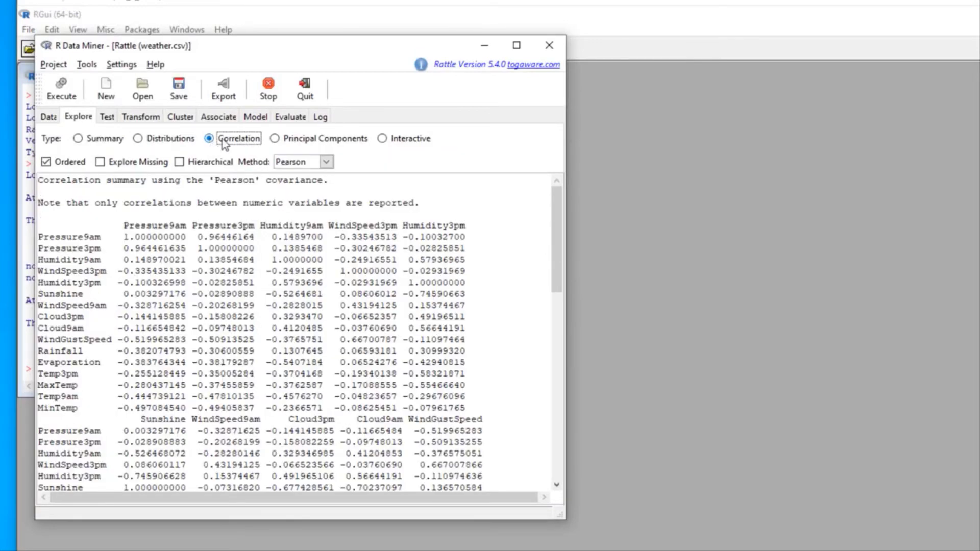
pyautogui.click(60, 88)
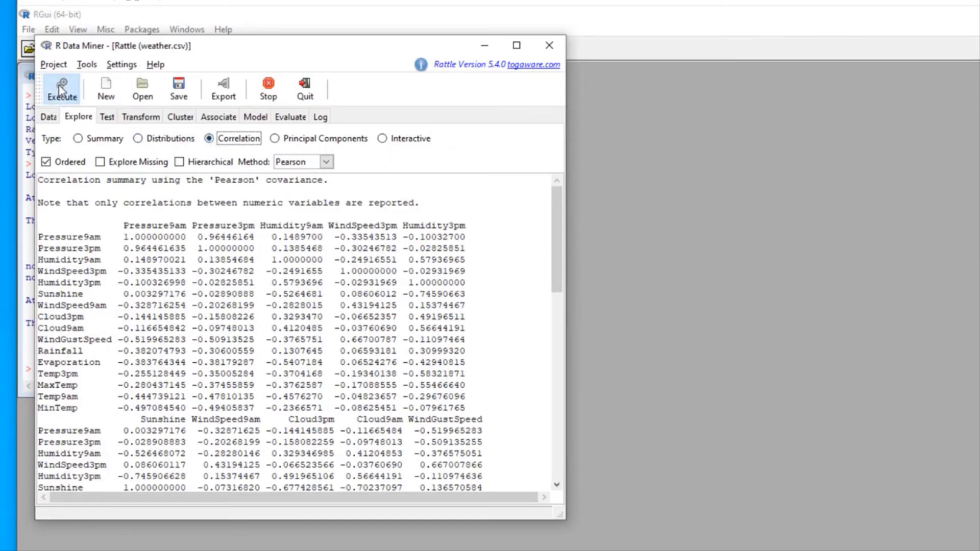
pyautogui.moveTo(959, 79); pyautogui.dragTo(321, 80)
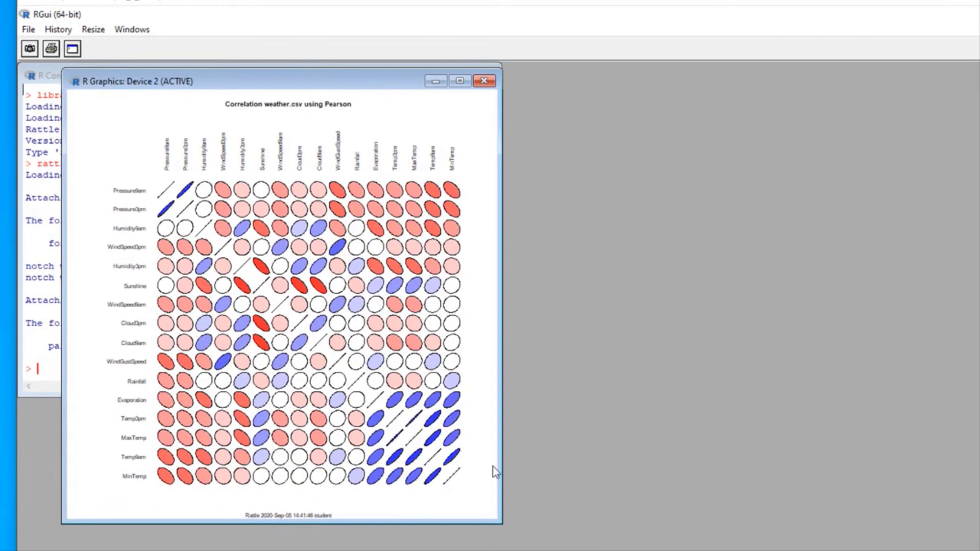
pyautogui.moveTo(503, 524); pyautogui.dragTo(662, 550)
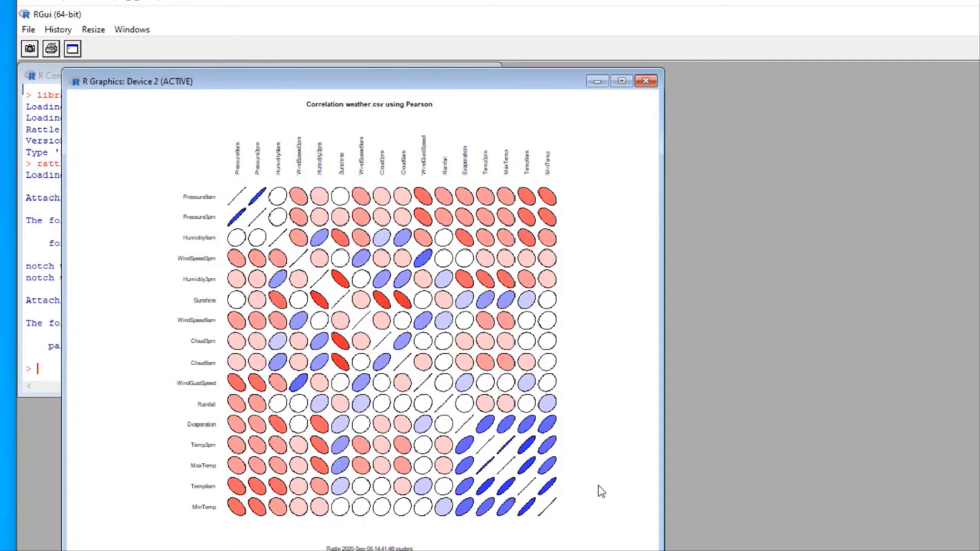
pyautogui.click(524, 550)
pyautogui.click(591, 546)
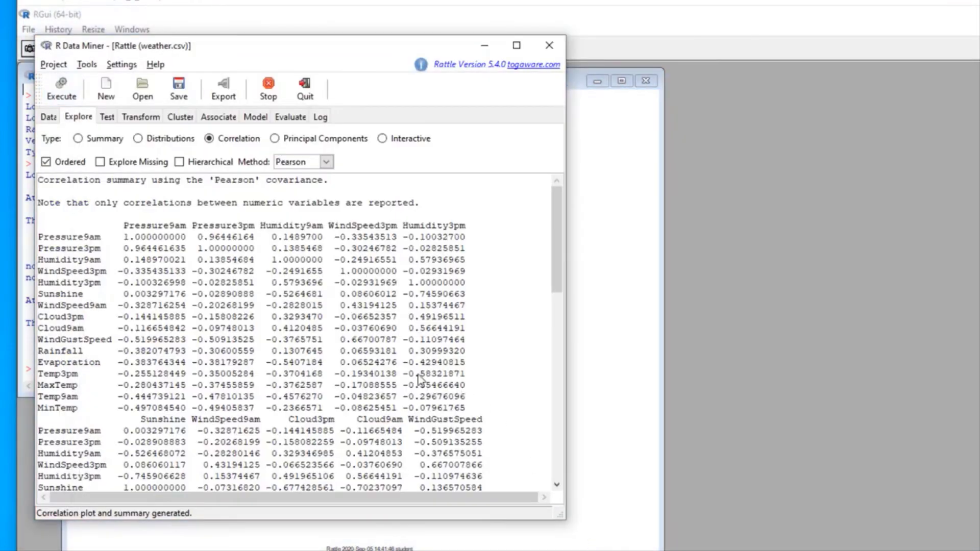
pyautogui.moveTo(345, 51); pyautogui.dragTo(340, 36)
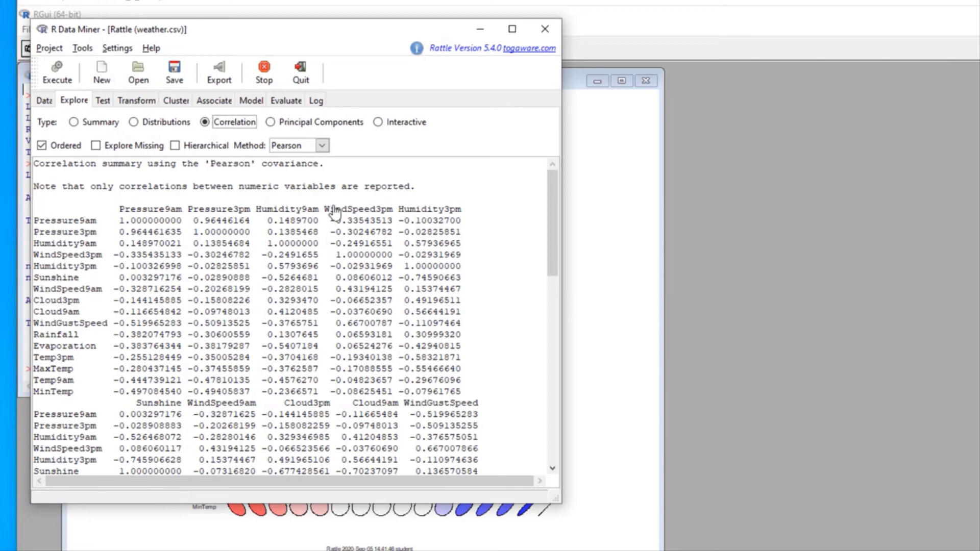
# Step: Generate a Describe summary report for every weather variable instead of the default Summary
pyautogui.click(73, 125)
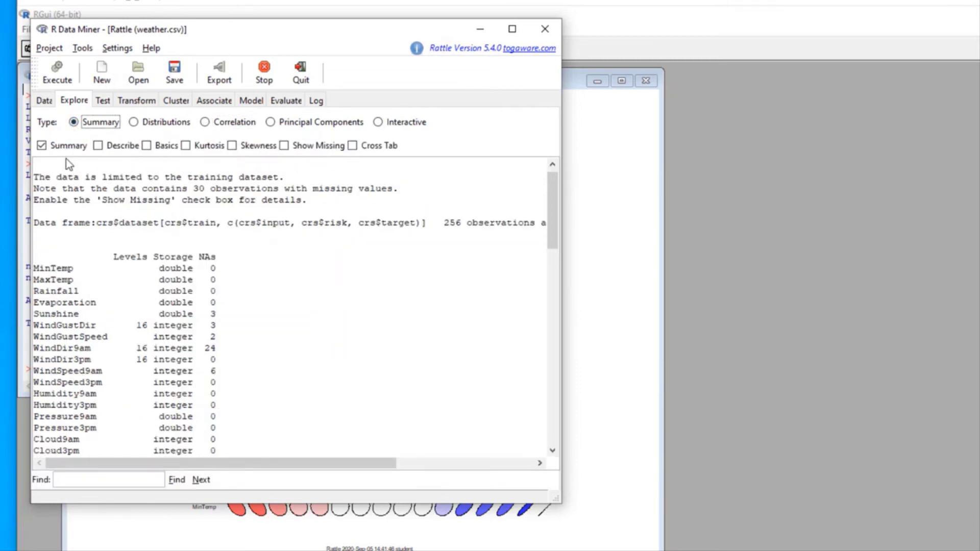
pyautogui.click(43, 146)
pyautogui.click(98, 146)
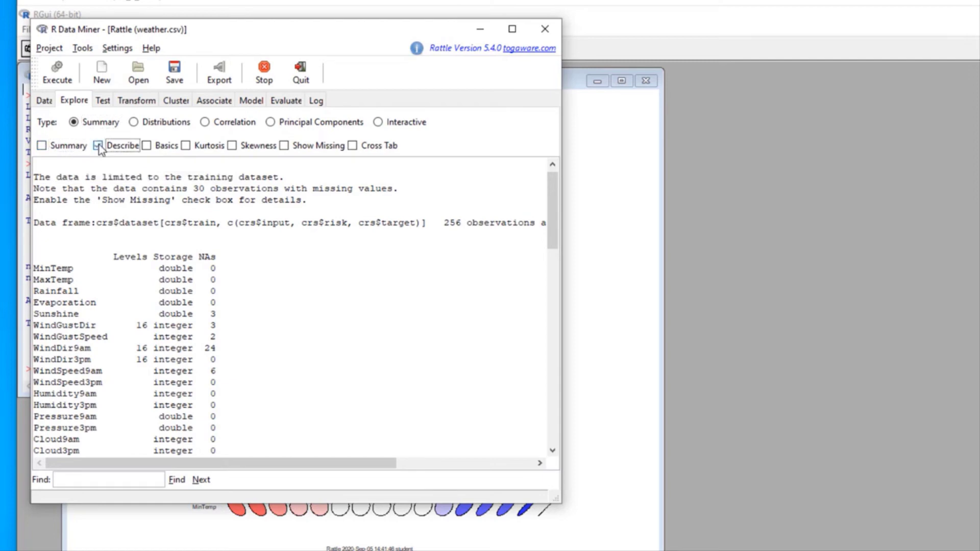
pyautogui.click(58, 77)
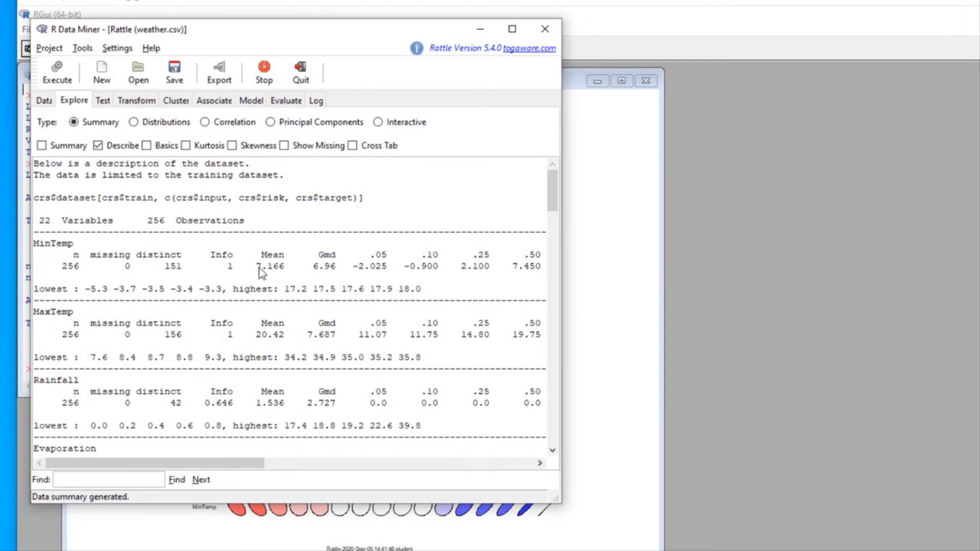
# Step: Review the Describe output, then switch the summary option from Describe to Basics
pyautogui.scroll(-10, 262, 271)
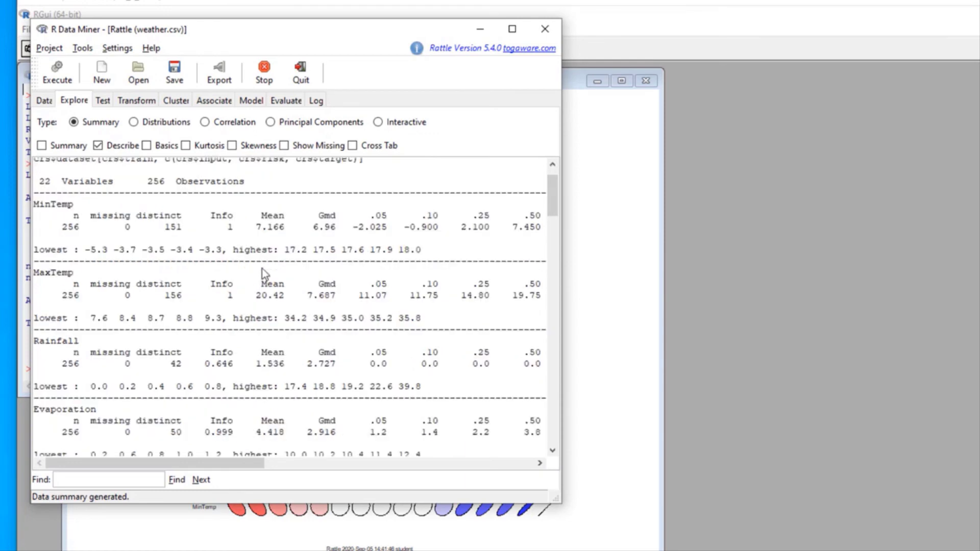
pyautogui.scroll(-3, 262, 268)
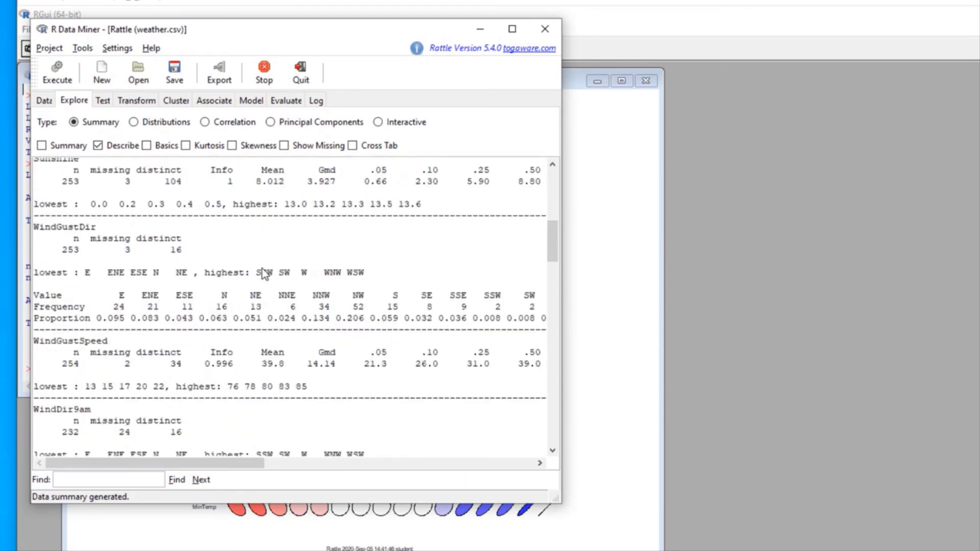
pyautogui.scroll(6, 262, 268)
pyautogui.scroll(6, 200, 221)
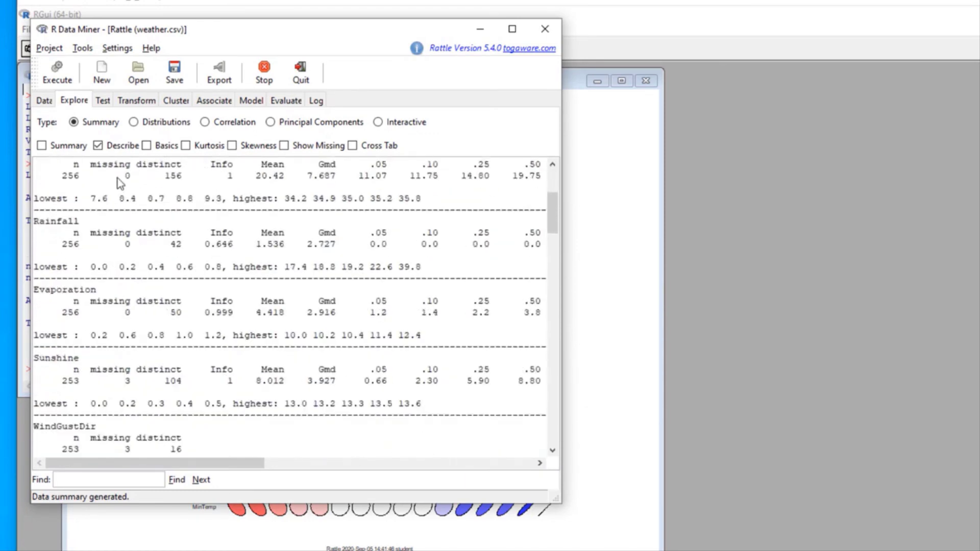
pyautogui.click(98, 145)
pyautogui.click(146, 146)
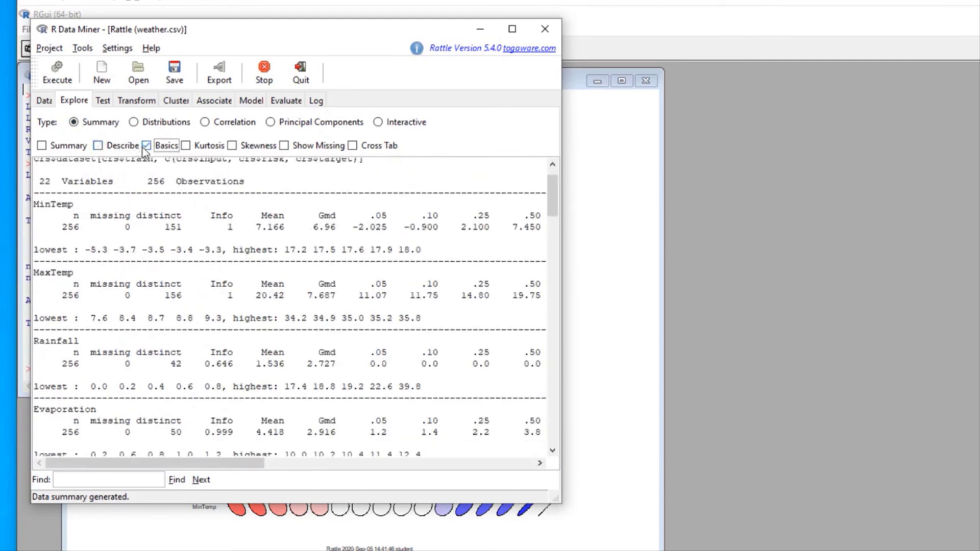
# Step: List basic statistics for the numeric weather variables, then change the summary option to Kurtosis
pyautogui.click(59, 81)
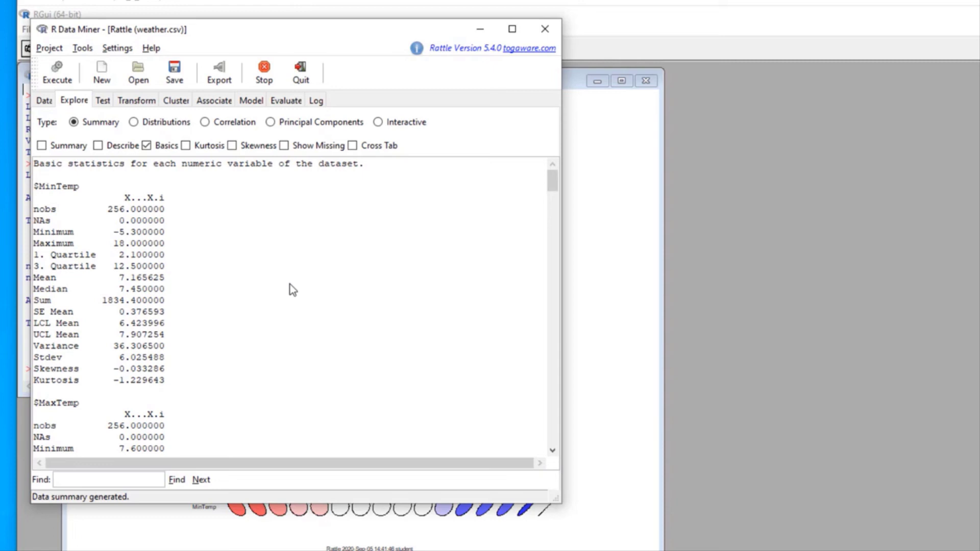
pyautogui.scroll(-9, 290, 283)
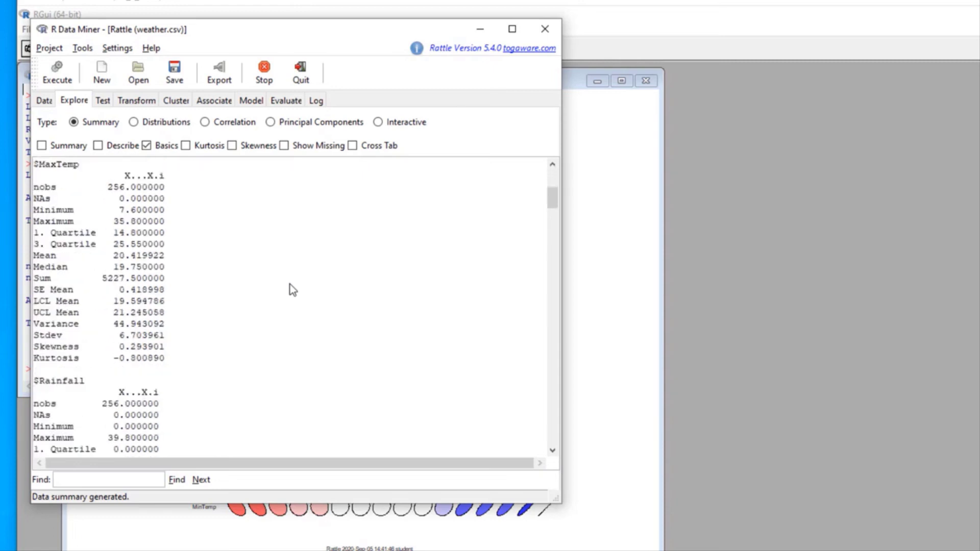
pyautogui.scroll(-2, 290, 284)
pyautogui.scroll(-1, 290, 283)
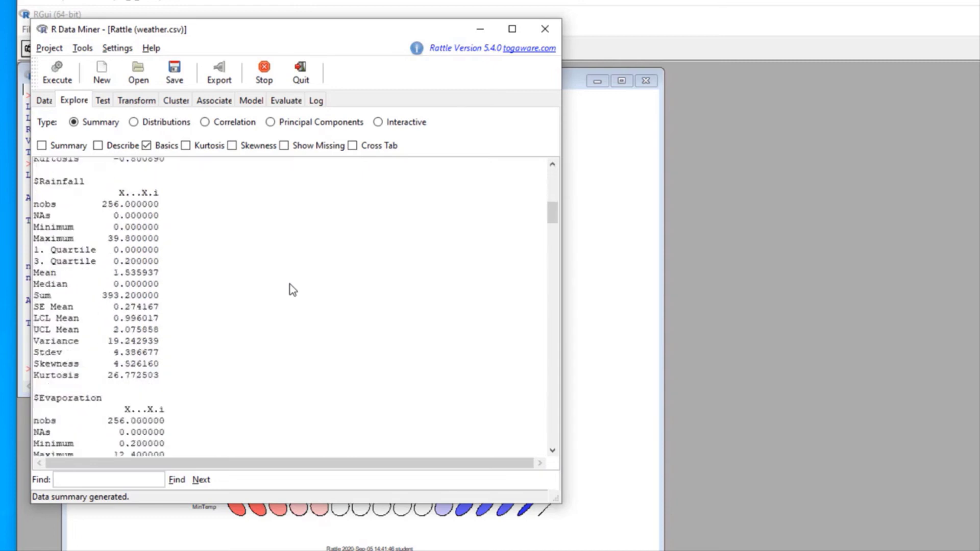
pyautogui.scroll(-8, 290, 283)
pyautogui.scroll(14, 290, 284)
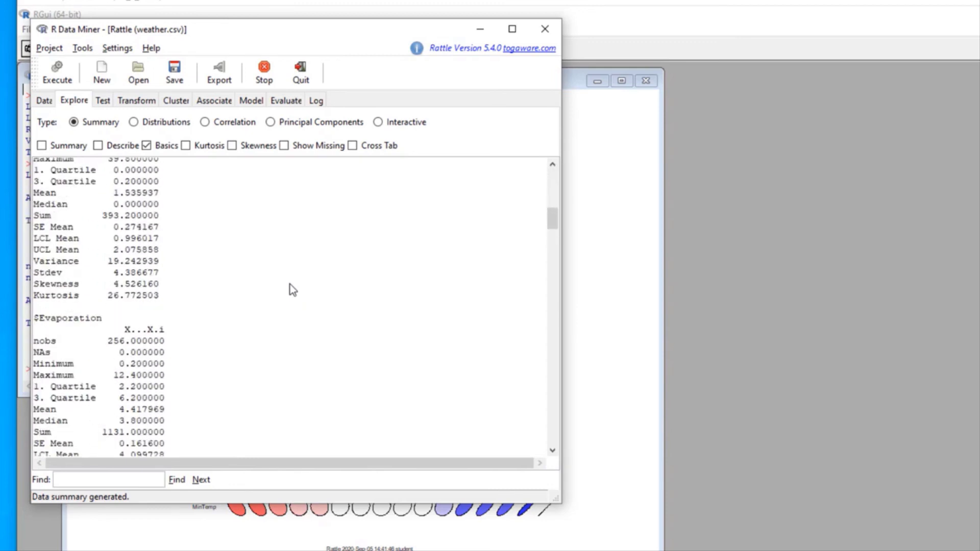
pyautogui.click(148, 146)
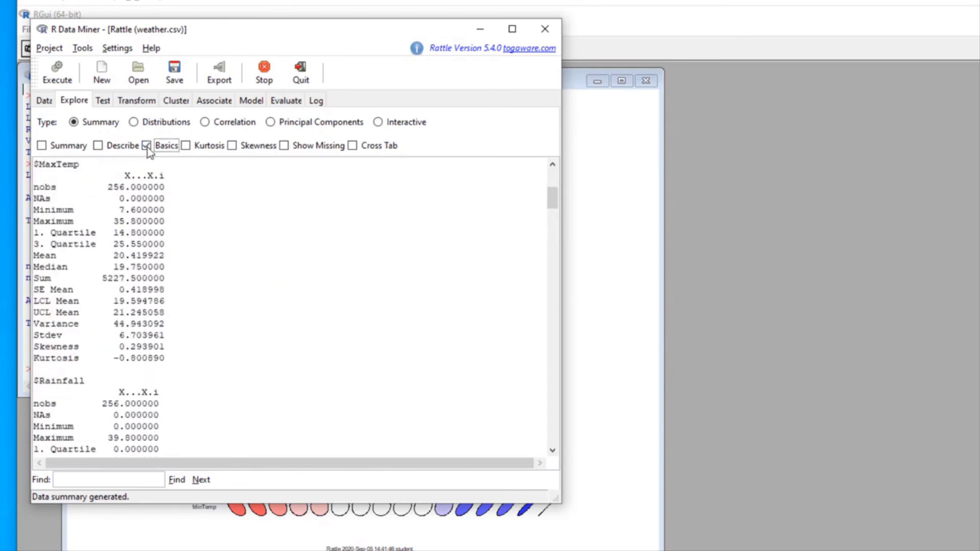
pyautogui.click(185, 147)
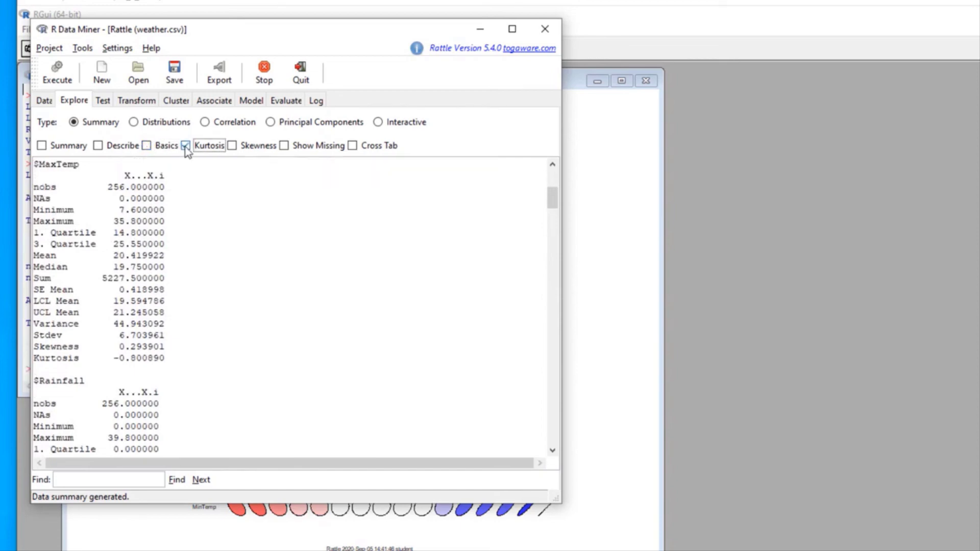
# Step: Compute kurtosis for each numeric variable and switch the summary option to Skewness
pyautogui.click(57, 74)
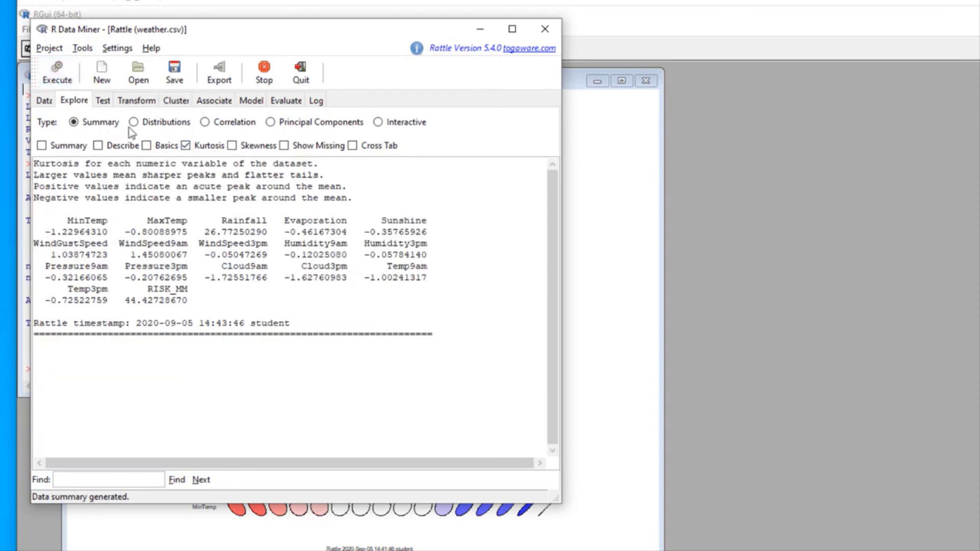
pyautogui.click(232, 146)
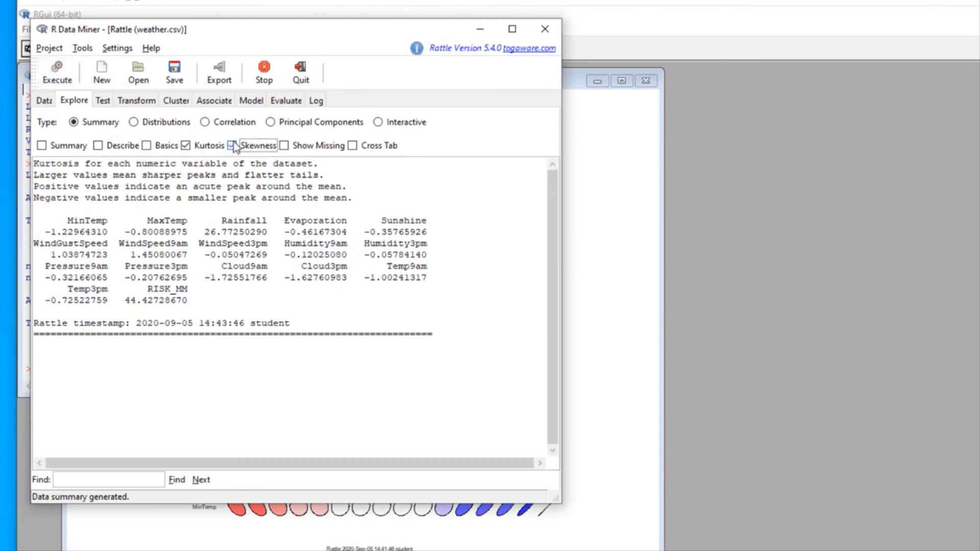
pyautogui.click(185, 146)
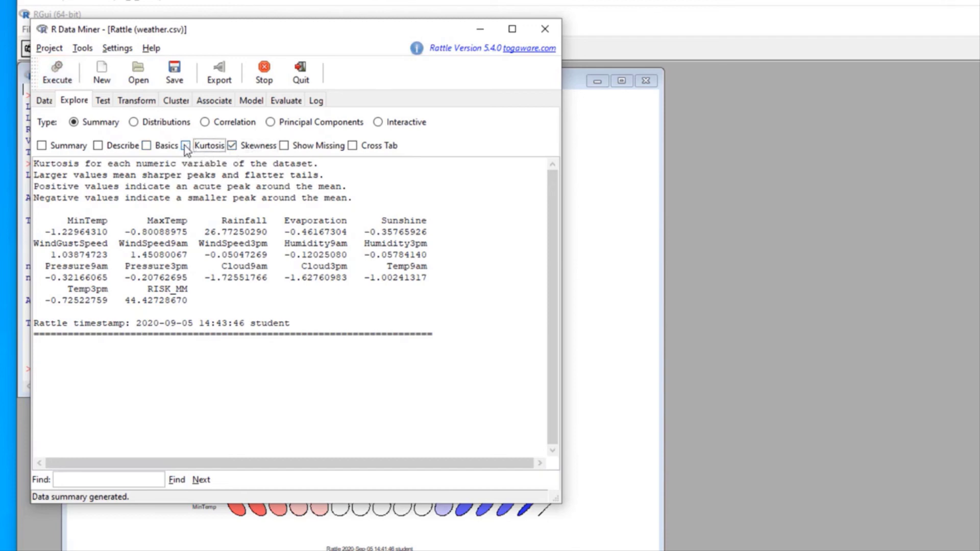
# Step: Compute skewness (e.g. Rainfall 4.526) and switch the summary option to Show Missing
pyautogui.click(61, 80)
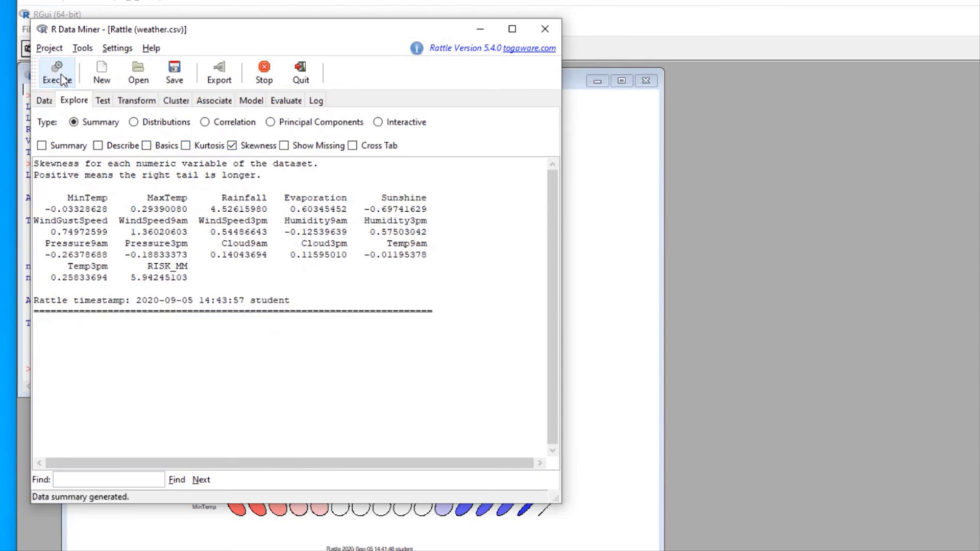
pyautogui.click(232, 147)
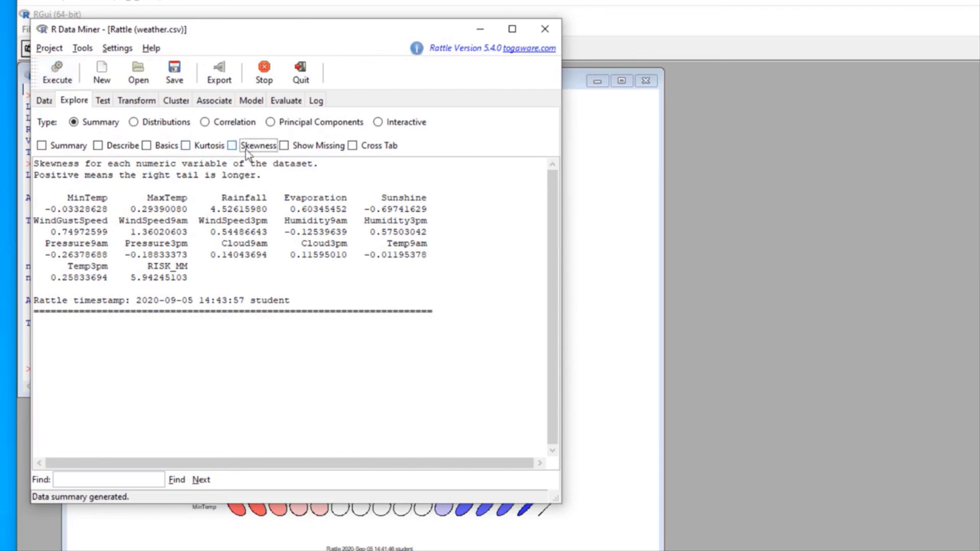
pyautogui.click(283, 146)
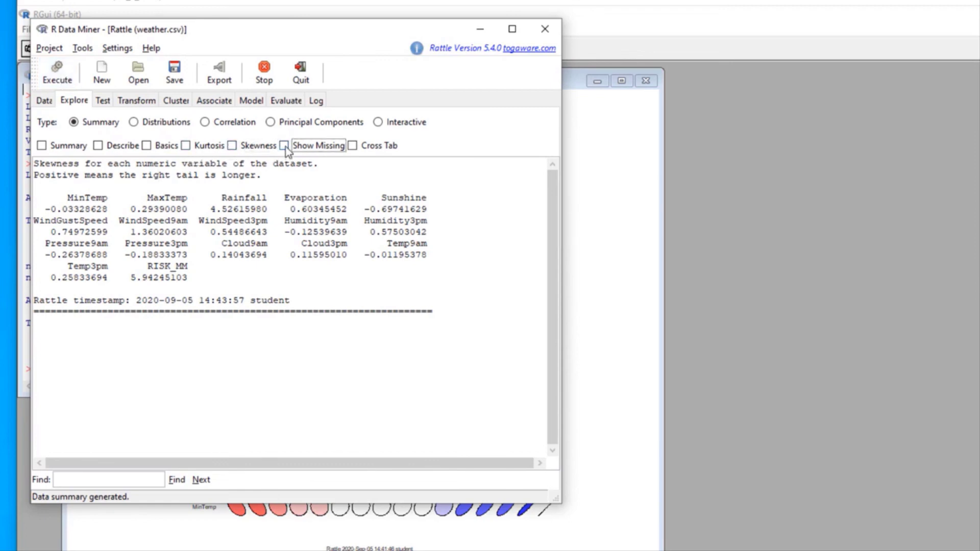
# Step: Produce and review the Missing Value Summary of missing-data patterns across weather variables
pyautogui.click(59, 80)
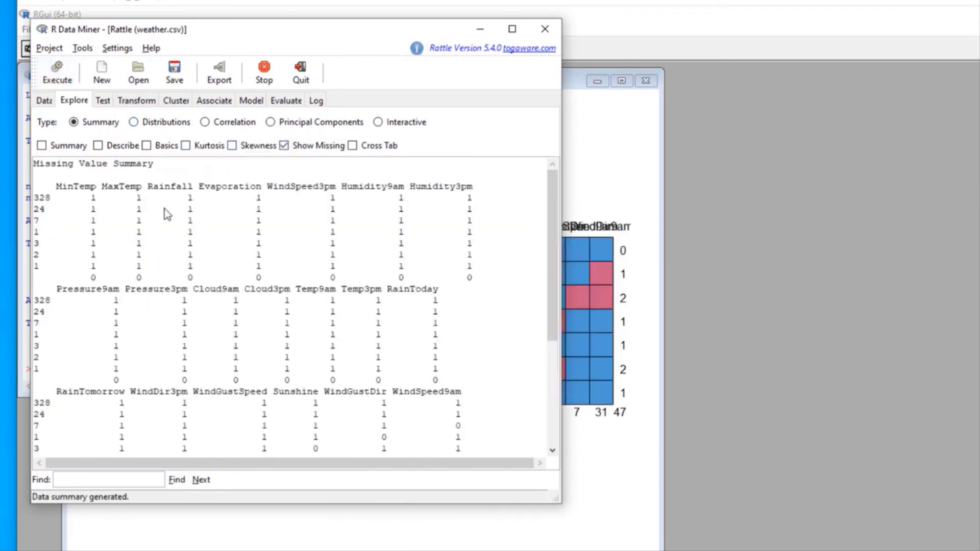
pyautogui.scroll(-5, 301, 335)
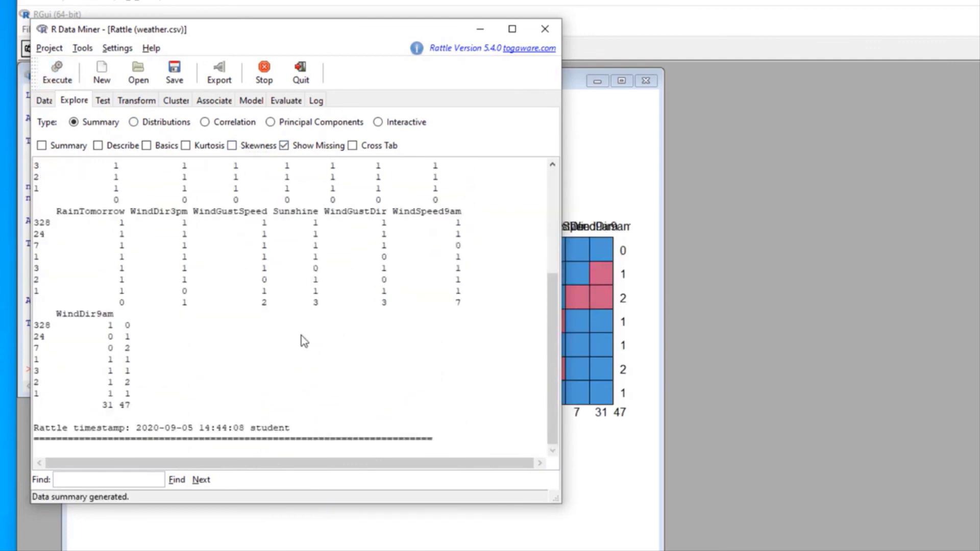
pyautogui.scroll(5, 301, 335)
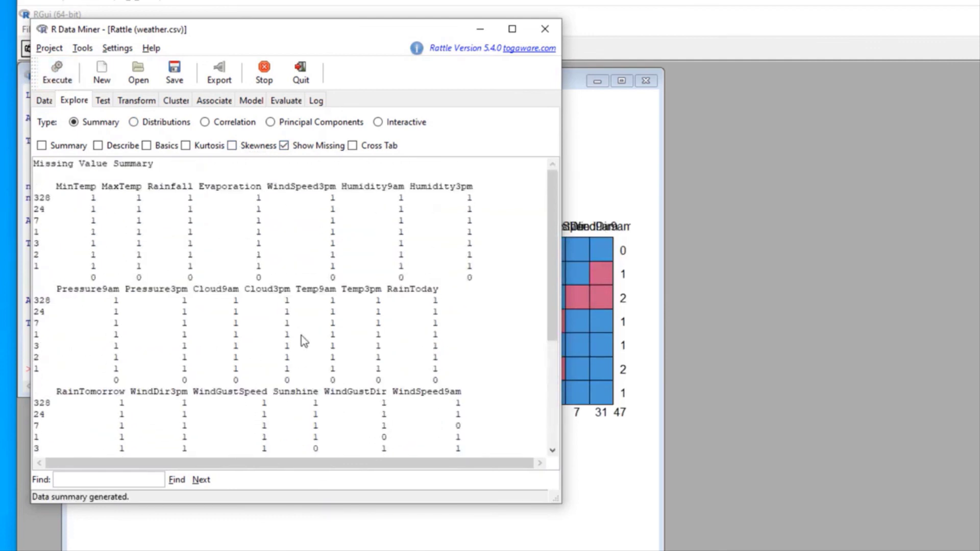